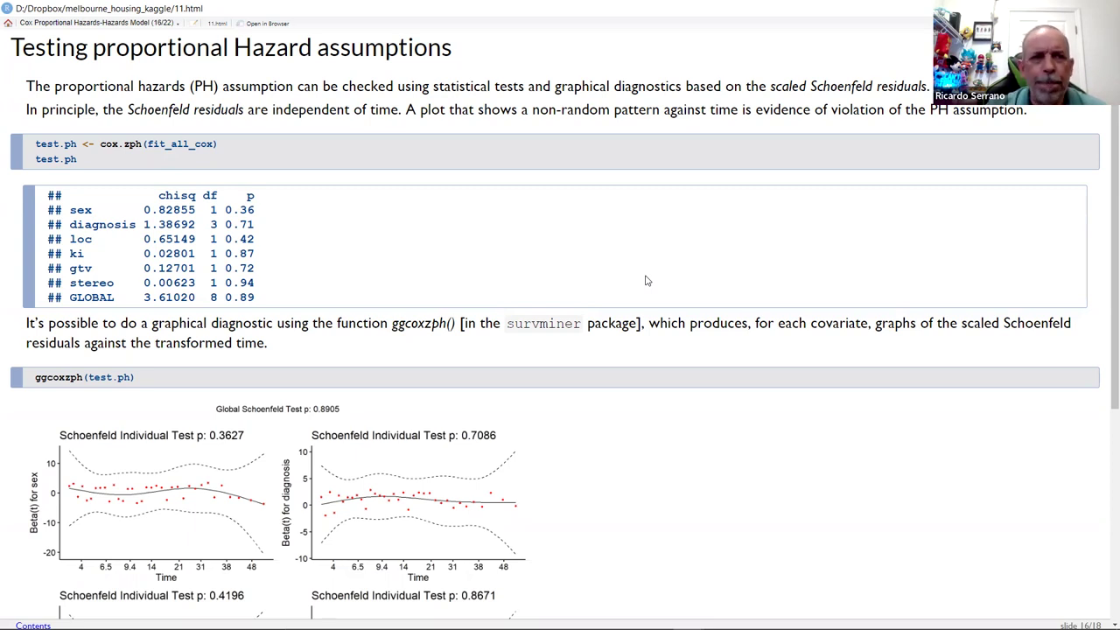
Step: Review the cox.zph test output and the ggcoxzph Schoenfeld residual plots down to the conclusion on proportional hazards
{"action": "scroll", "coordinate": [646, 281], "scroll_direction": "down", "scroll_amount": 5}
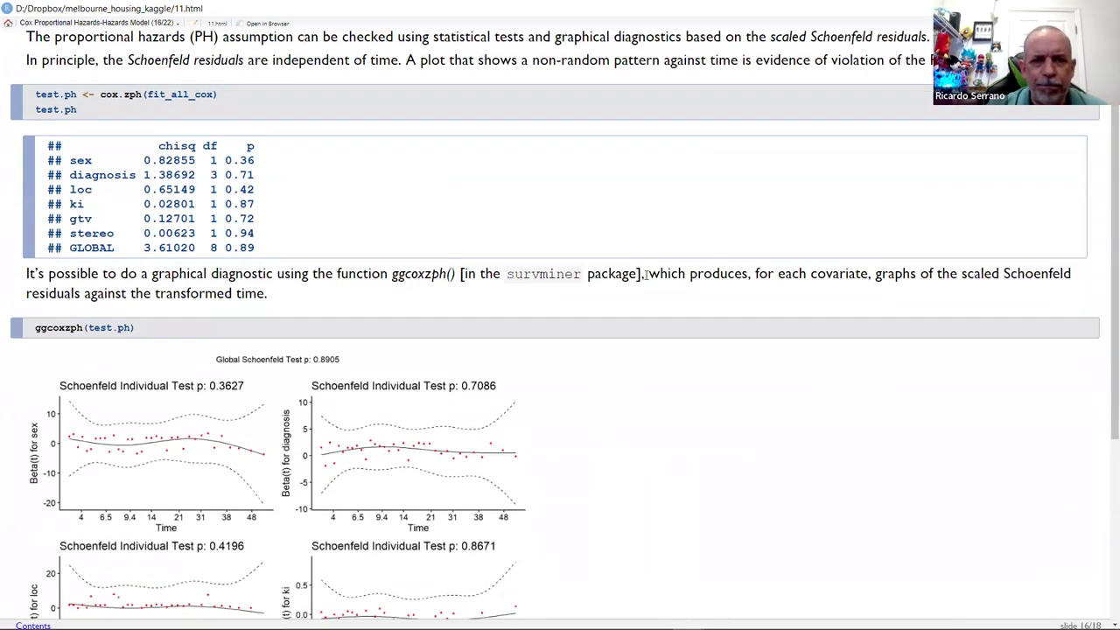
{"action": "scroll", "coordinate": [647, 281], "scroll_direction": "down", "scroll_amount": 2}
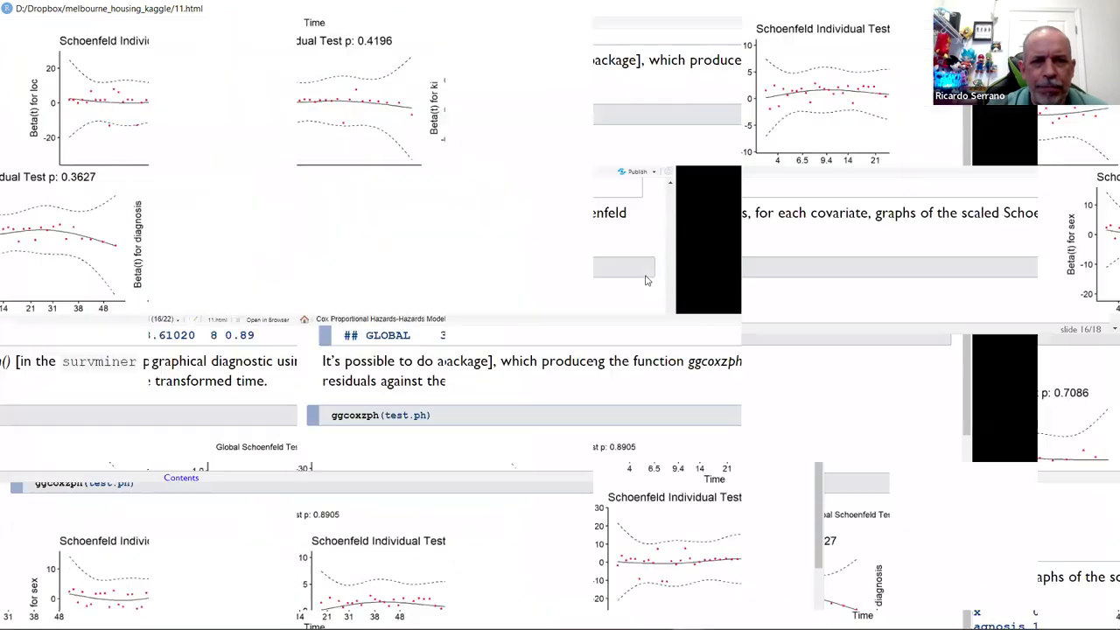
{"action": "scroll", "coordinate": [647, 281], "scroll_direction": "down", "scroll_amount": 1}
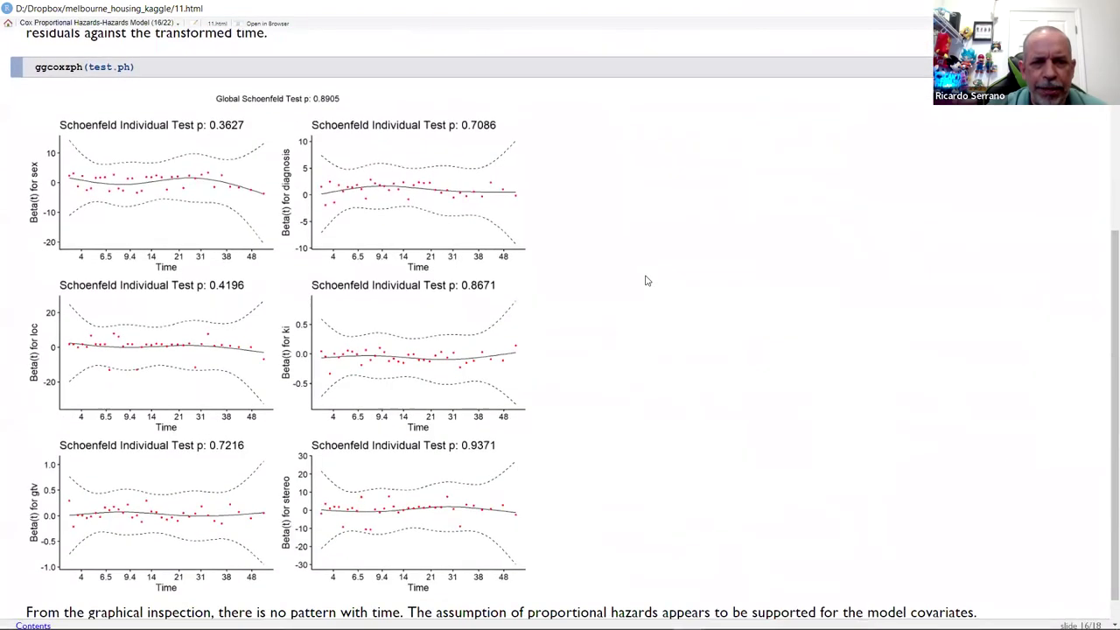
{"action": "scroll", "coordinate": [647, 281], "scroll_direction": "up", "scroll_amount": 1}
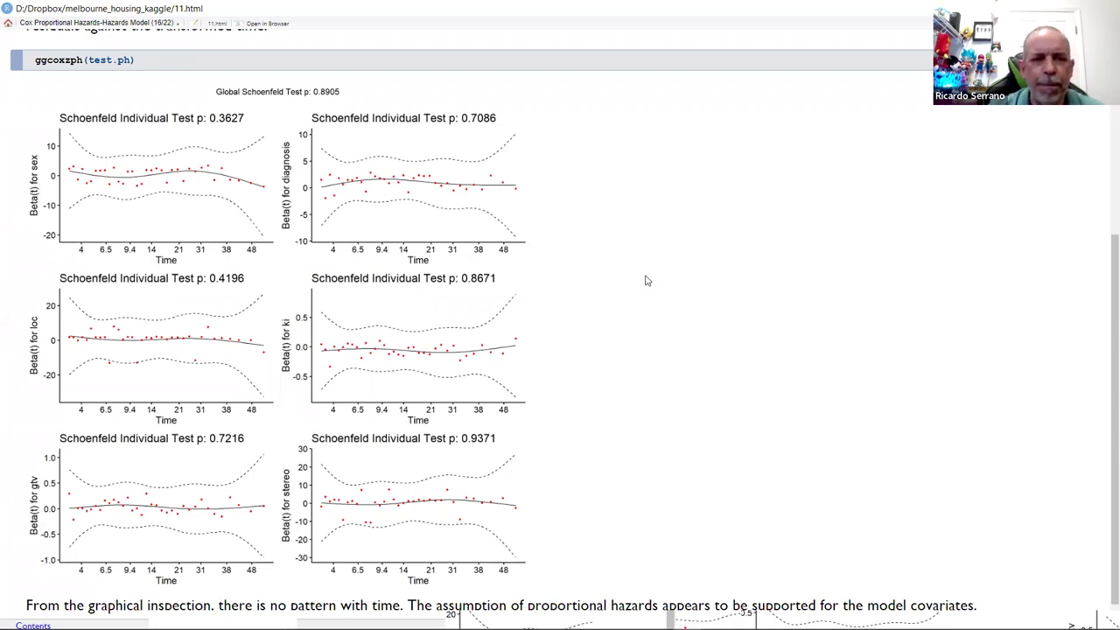
{"action": "scroll", "coordinate": [648, 281], "scroll_direction": "down", "scroll_amount": 1}
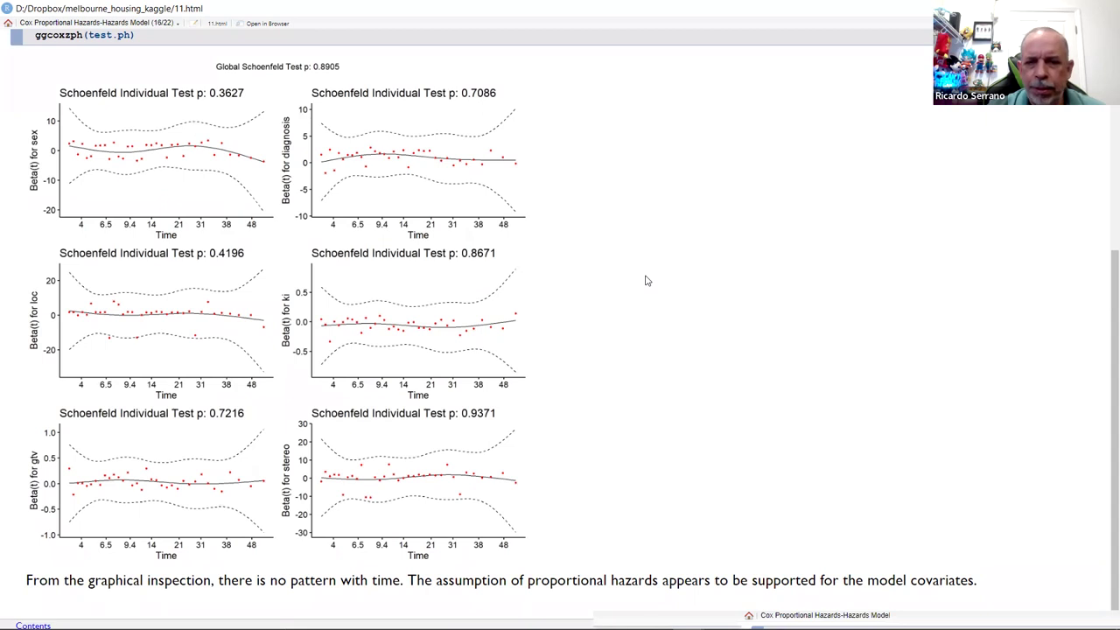
Step: Advance to the "Testing influential observations" slide and examine the dfbeta diagnostic plots for all covariates
{"action": "key", "text": "Right"}
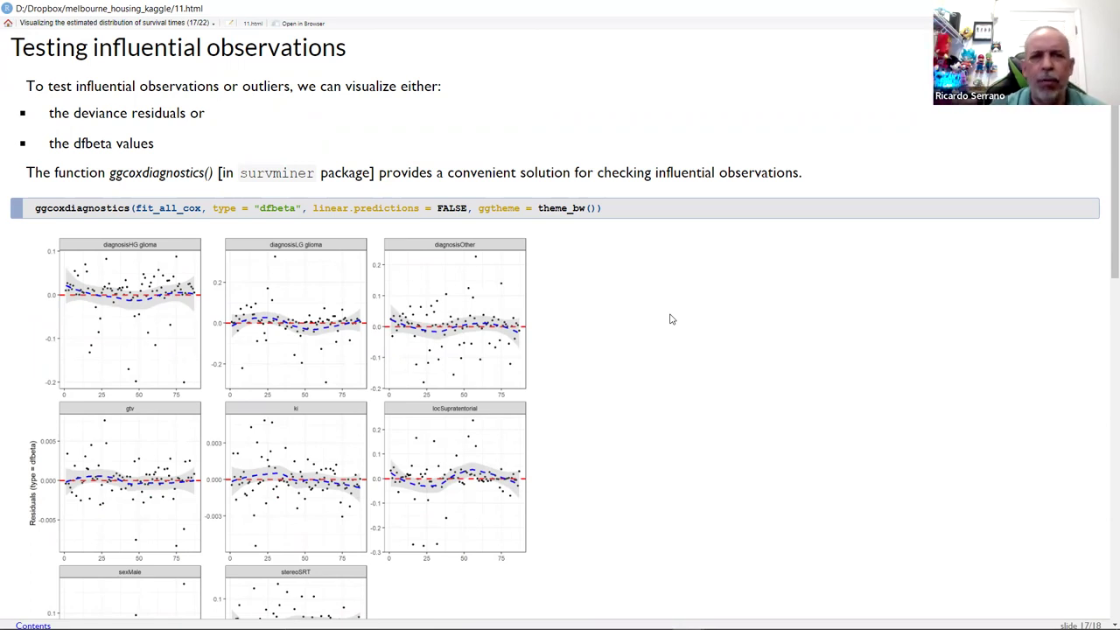
{"action": "scroll", "coordinate": [671, 319], "scroll_direction": "down", "scroll_amount": 2}
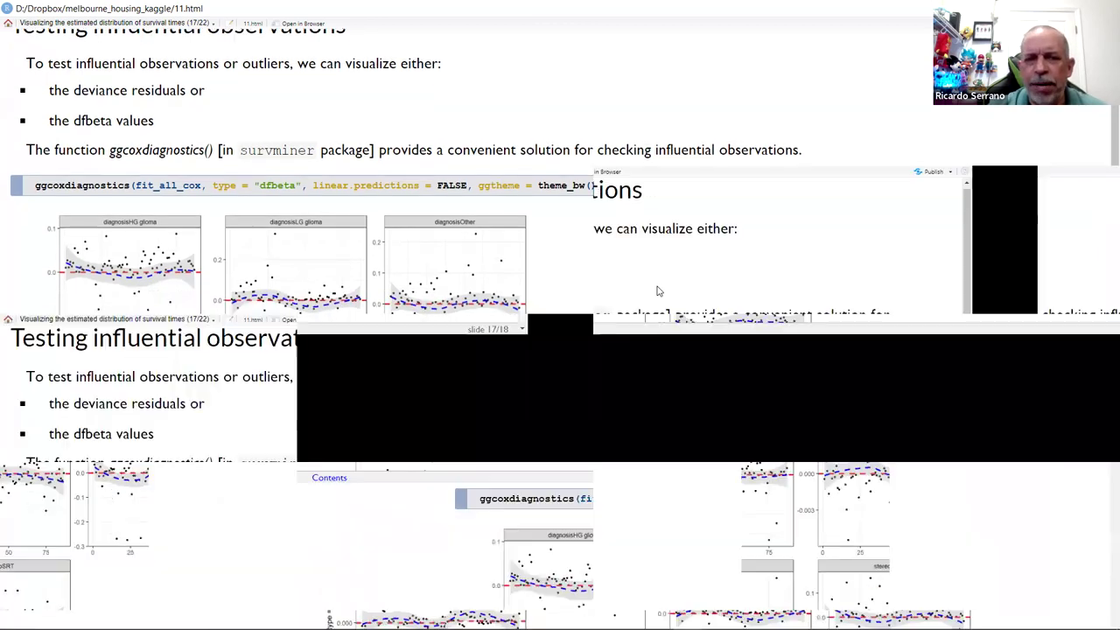
{"action": "scroll", "coordinate": [659, 290], "scroll_direction": "down", "scroll_amount": 3}
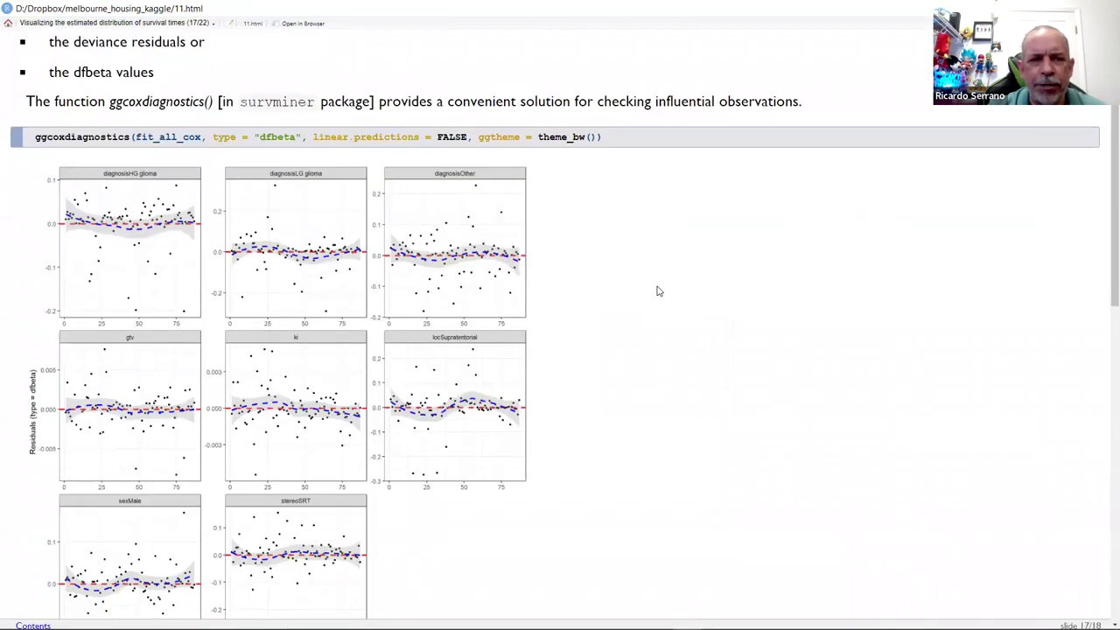
{"action": "scroll", "coordinate": [658, 290], "scroll_direction": "down", "scroll_amount": 2}
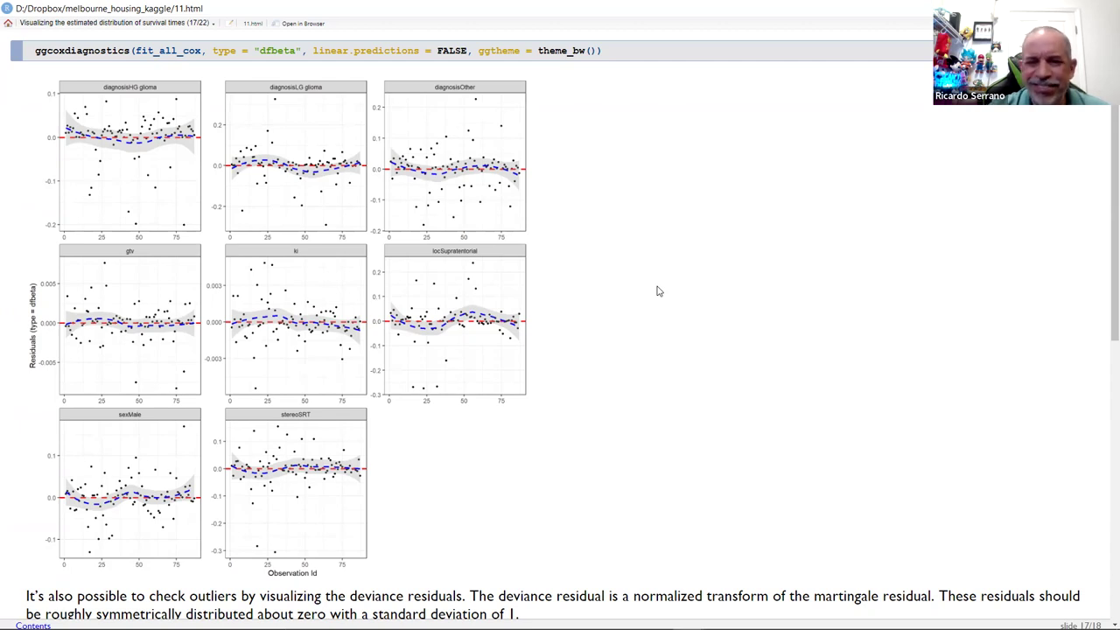
{"action": "scroll", "coordinate": [659, 290], "scroll_direction": "down", "scroll_amount": 1}
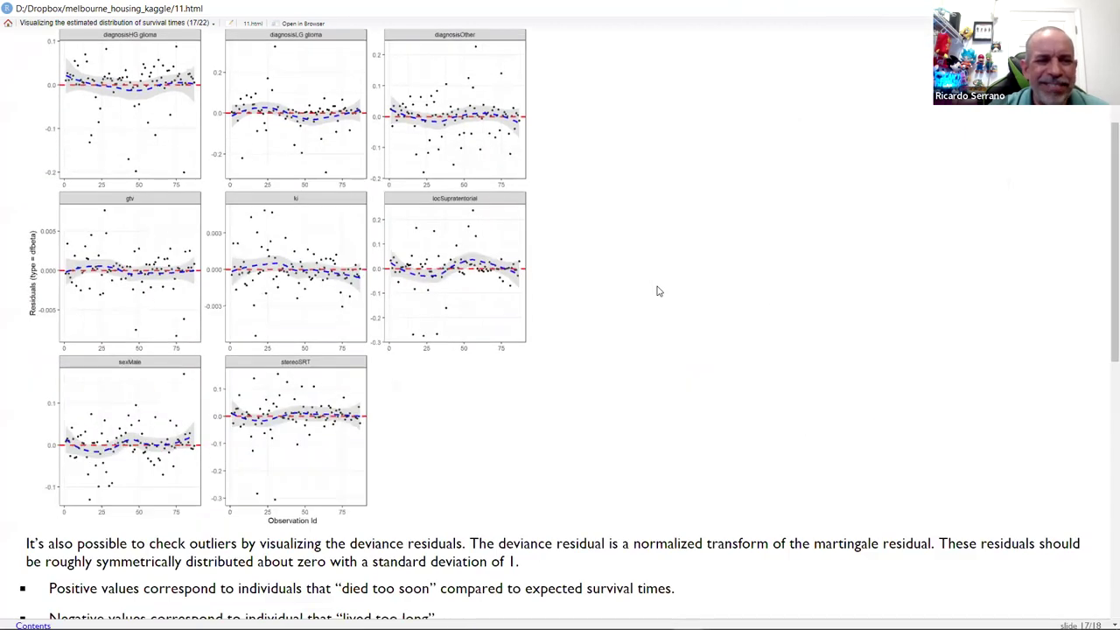
Step: Read the deviance residuals explanation and examine the deviance residual plot through to its closing remark
{"action": "scroll", "coordinate": [659, 290], "scroll_direction": "down", "scroll_amount": 4}
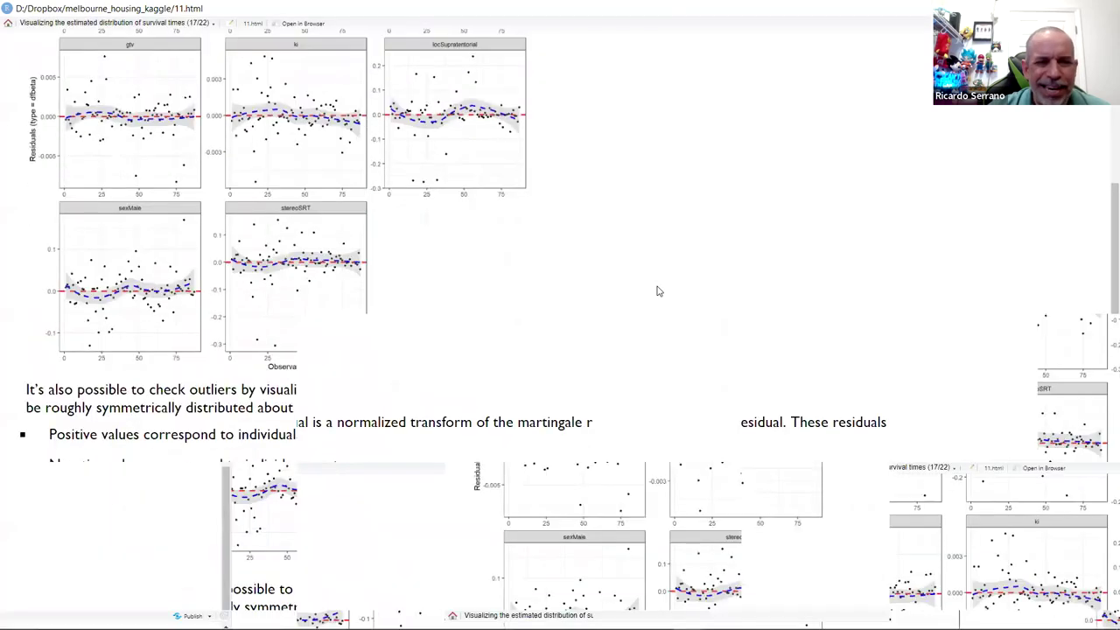
{"action": "scroll", "coordinate": [659, 291], "scroll_direction": "down", "scroll_amount": 4}
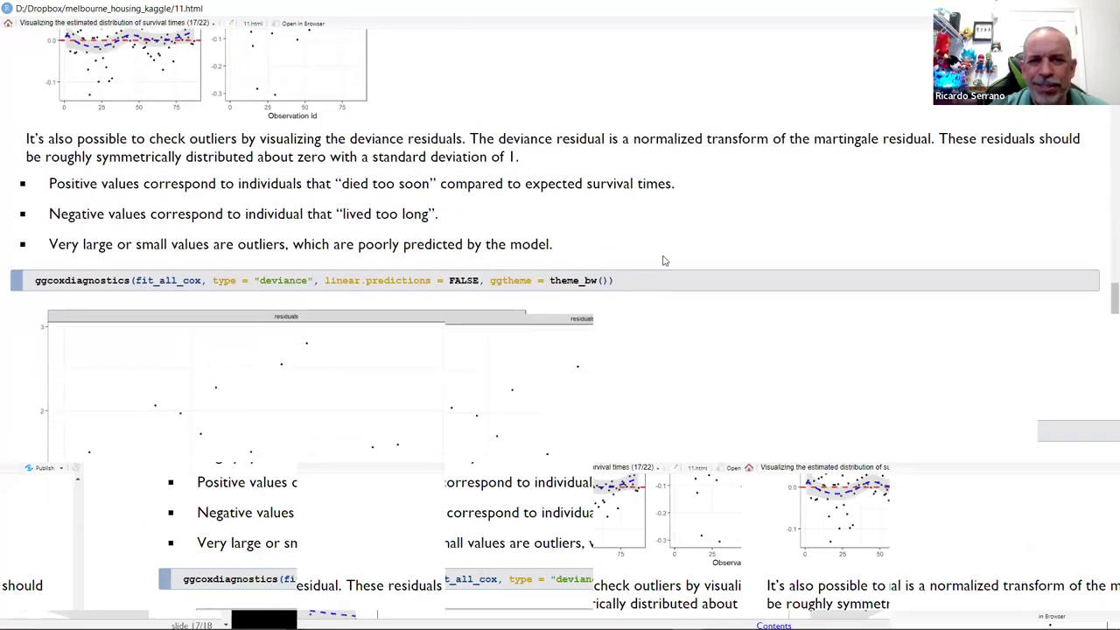
{"action": "scroll", "coordinate": [748, 196], "scroll_direction": "down", "scroll_amount": 2}
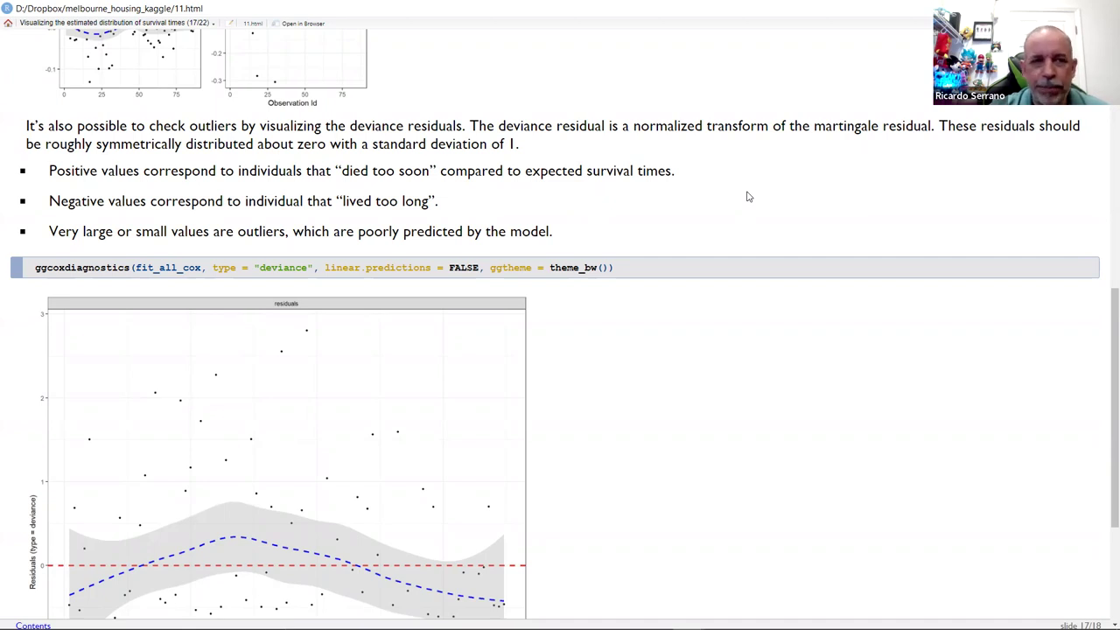
{"action": "scroll", "coordinate": [749, 197], "scroll_direction": "down", "scroll_amount": 5}
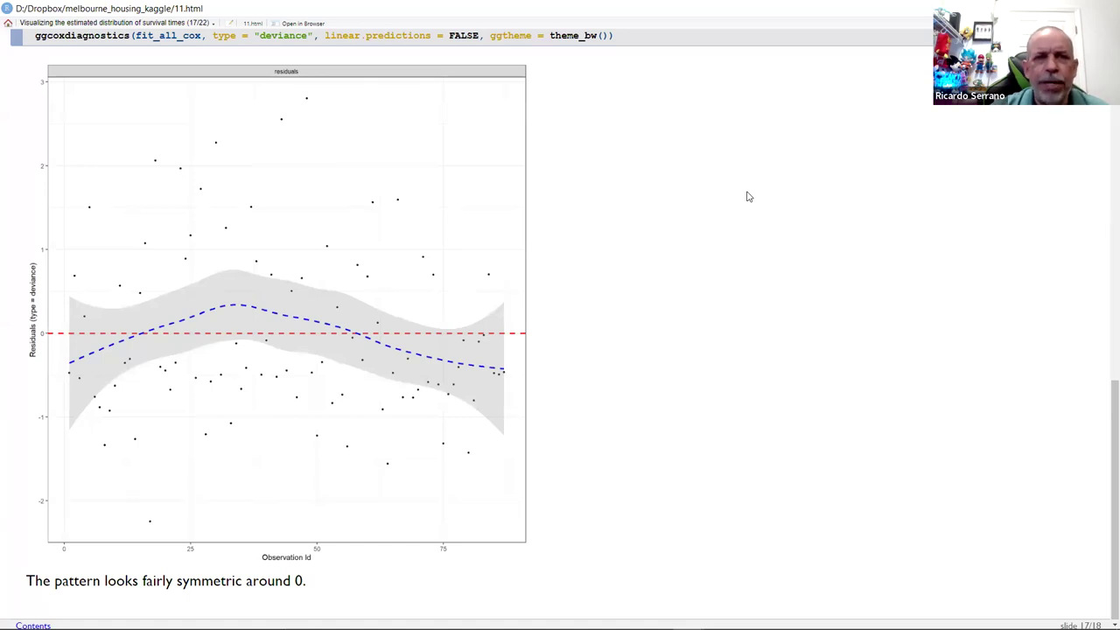
Step: Advance to the "Testing non linearity" slide and examine the martingale residual plots for sex, log(sex) and sqrt(sex)
{"action": "key", "text": "Right"}
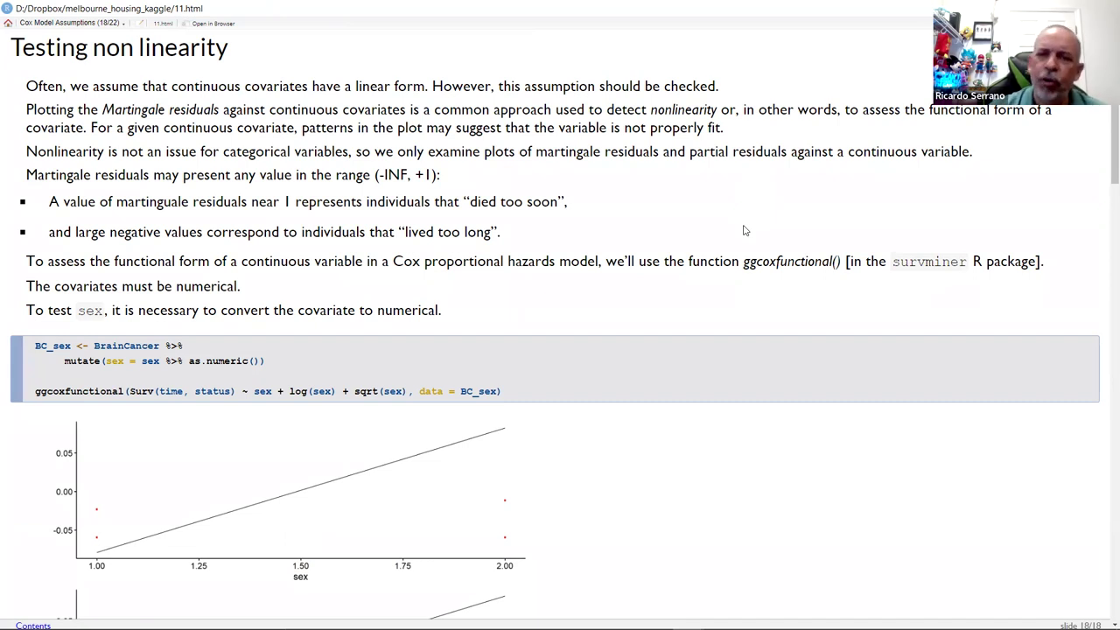
{"action": "scroll", "coordinate": [744, 230], "scroll_direction": "down", "scroll_amount": 5}
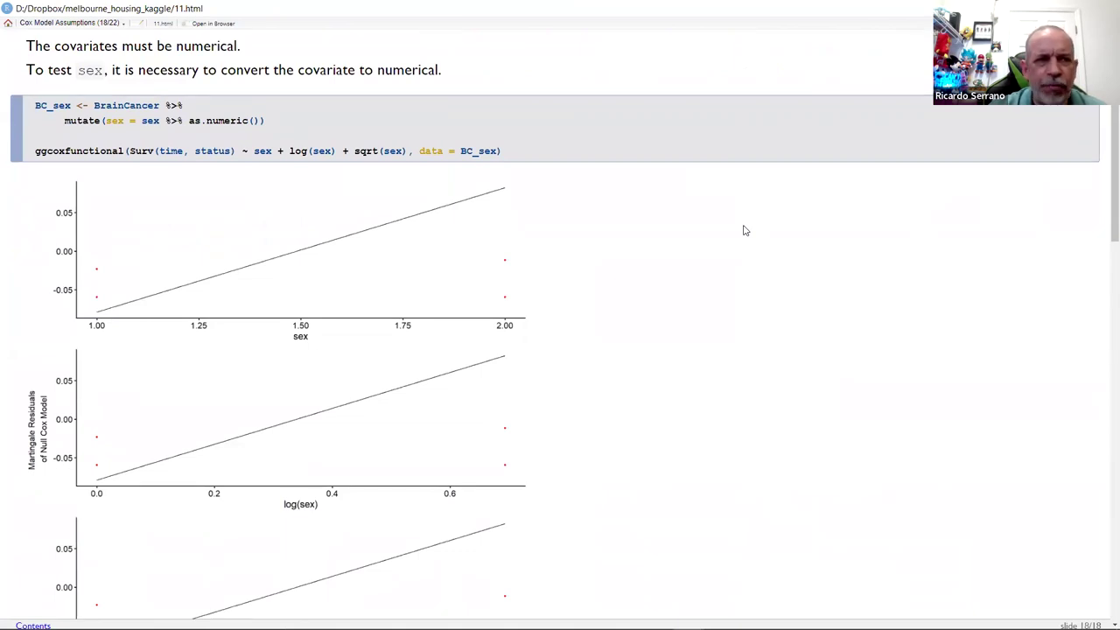
{"action": "scroll", "coordinate": [745, 230], "scroll_direction": "down", "scroll_amount": 1}
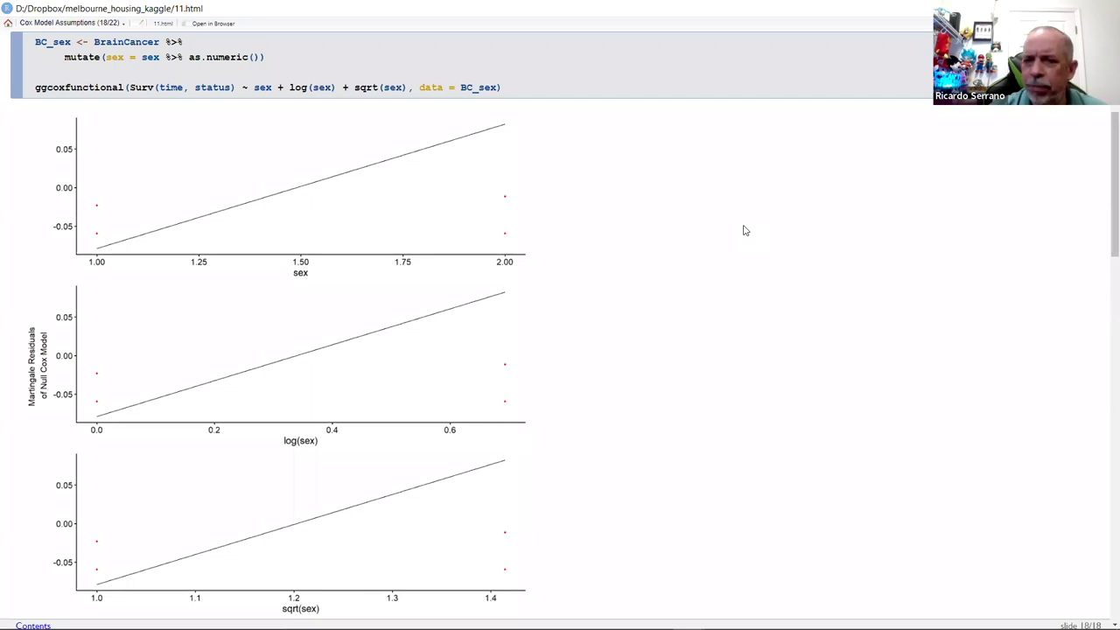
{"action": "scroll", "coordinate": [744, 231], "scroll_direction": "down", "scroll_amount": 6}
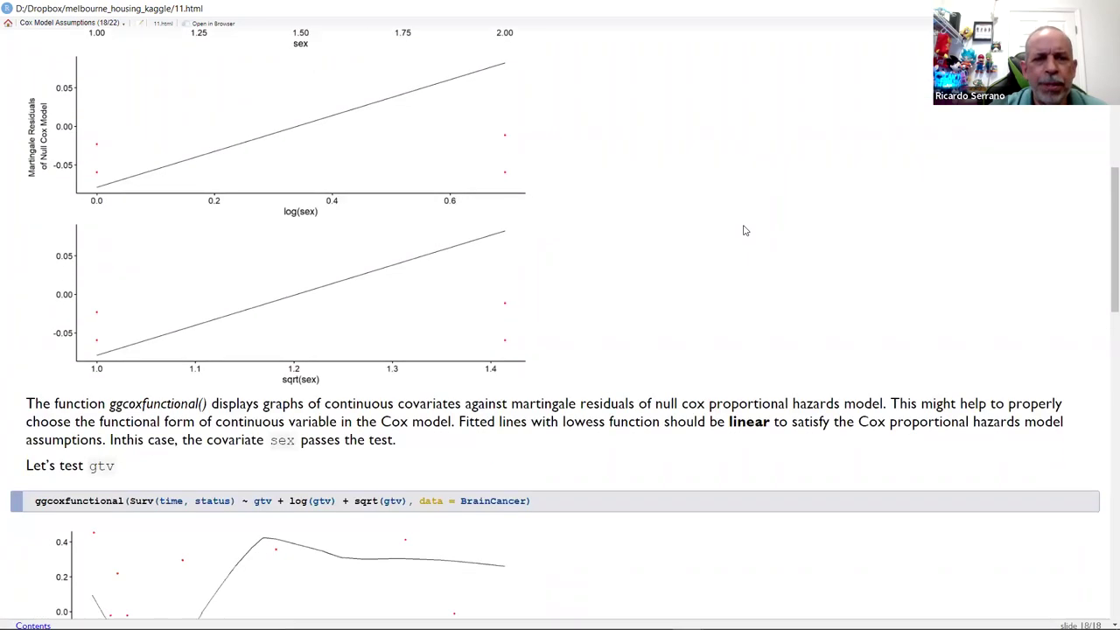
Step: Examine the martingale residual plots for gtv, log(gtv) and sqrt(gtv), and return to the start of the slide
{"action": "scroll", "coordinate": [743, 230], "scroll_direction": "down", "scroll_amount": 2}
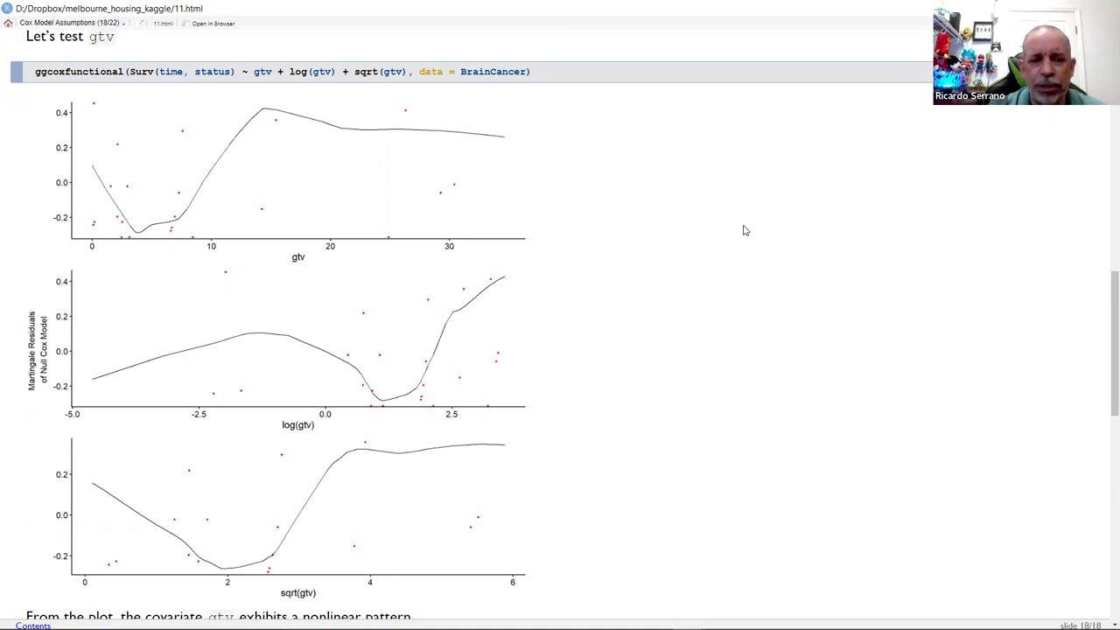
{"action": "scroll", "coordinate": [745, 230], "scroll_direction": "down", "scroll_amount": 1}
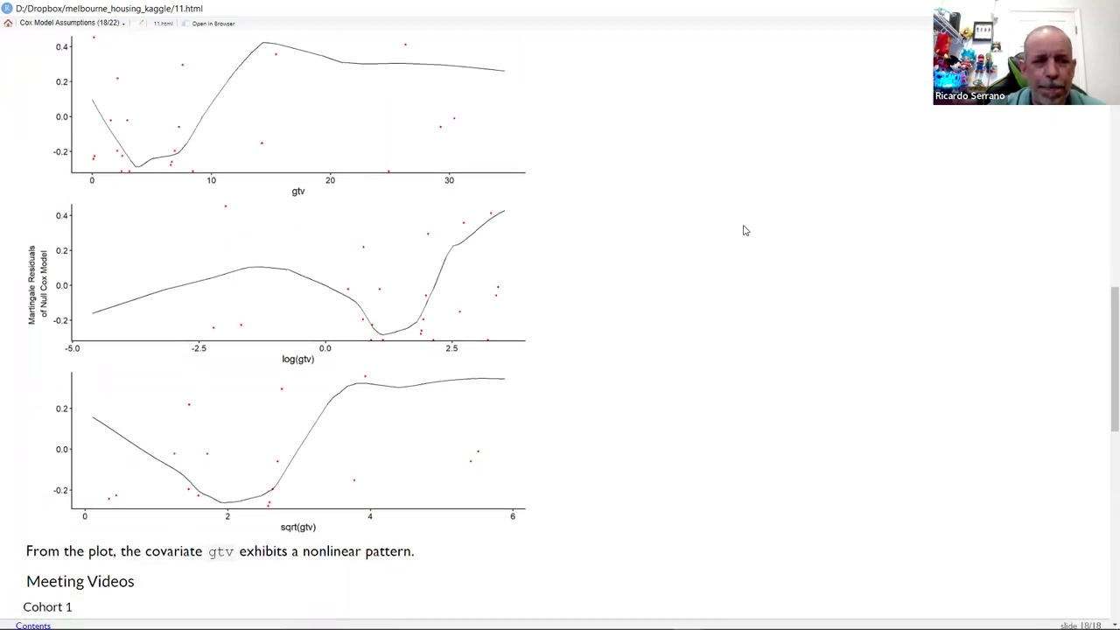
{"action": "scroll", "coordinate": [745, 231], "scroll_direction": "down", "scroll_amount": 1}
{"action": "scroll", "coordinate": [745, 230], "scroll_direction": "up", "scroll_amount": 8}
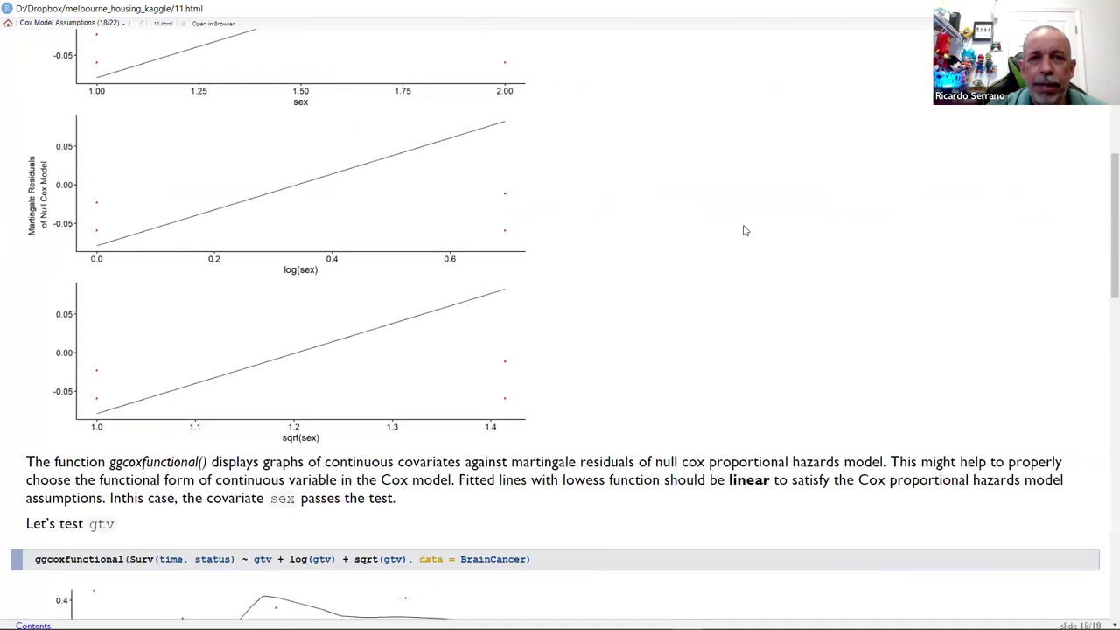
{"action": "scroll", "coordinate": [745, 230], "scroll_direction": "up", "scroll_amount": 7}
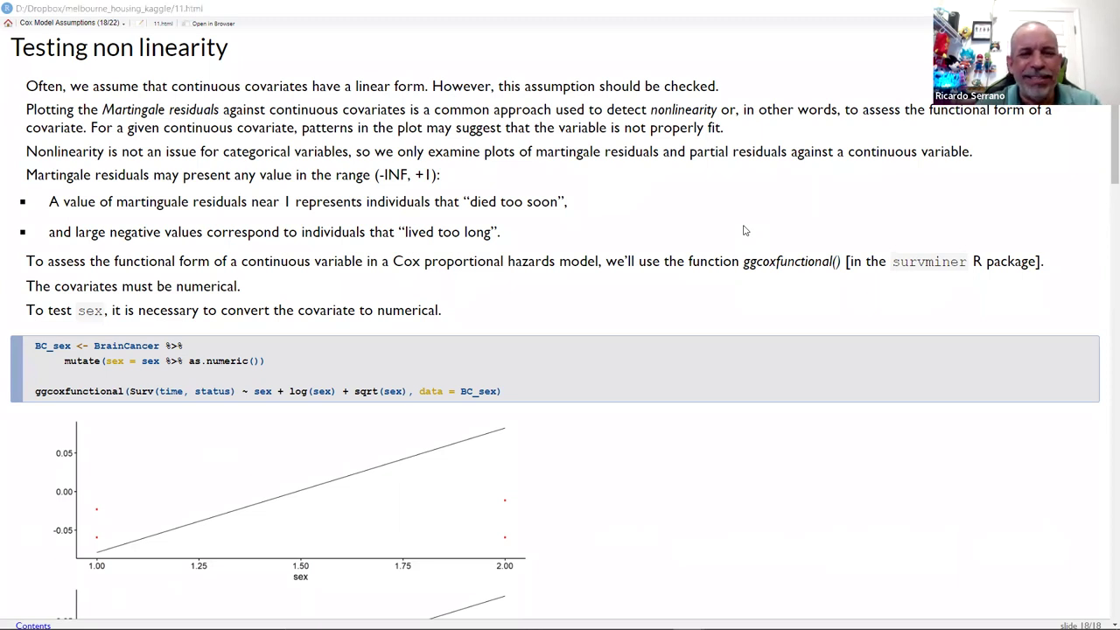
Step: Switch to the main RStudio window and bring up the bayesian_survival_analysis.R script
{"action": "key", "text": "alt+Tab"}
{"action": "key", "text": "alt+Tab"}
{"action": "key", "text": "alt+Tab"}
{"action": "key", "text": "alt+Tab"}
{"action": "key", "text": "alt+Tab"}
{"action": "key", "text": "alt+Tab"}
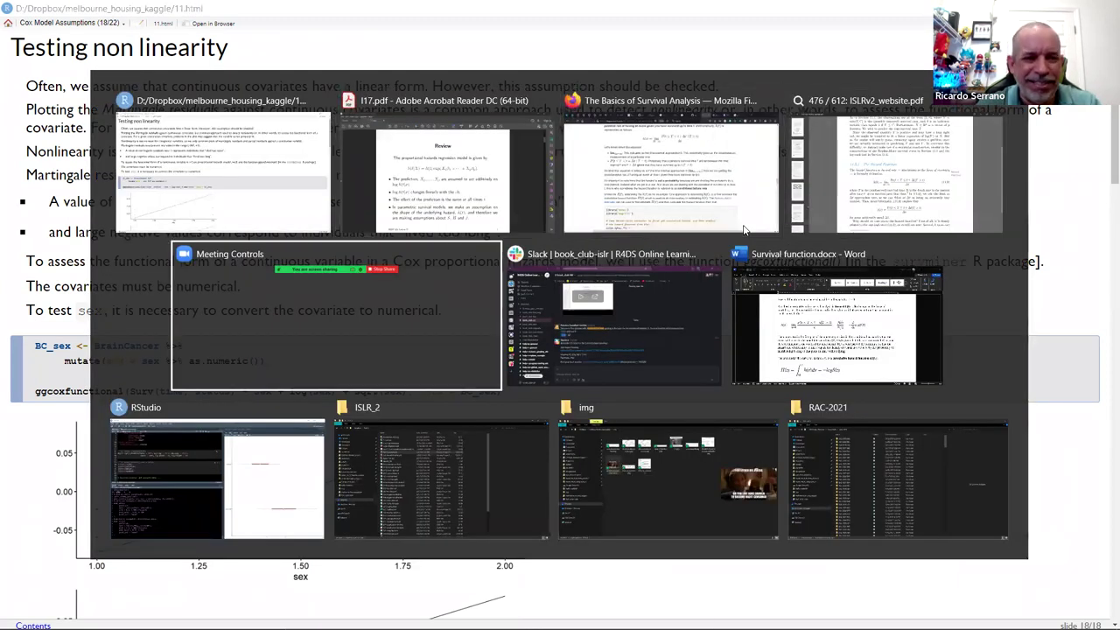
{"action": "key", "text": "alt+Tab"}
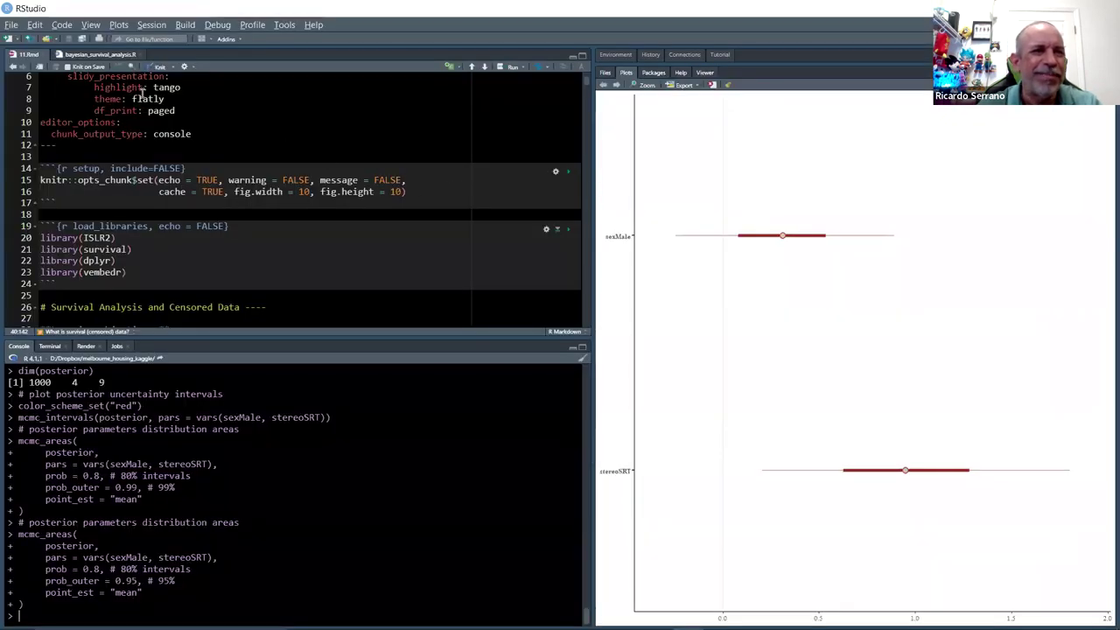
{"action": "left_click", "coordinate": [99, 56]}
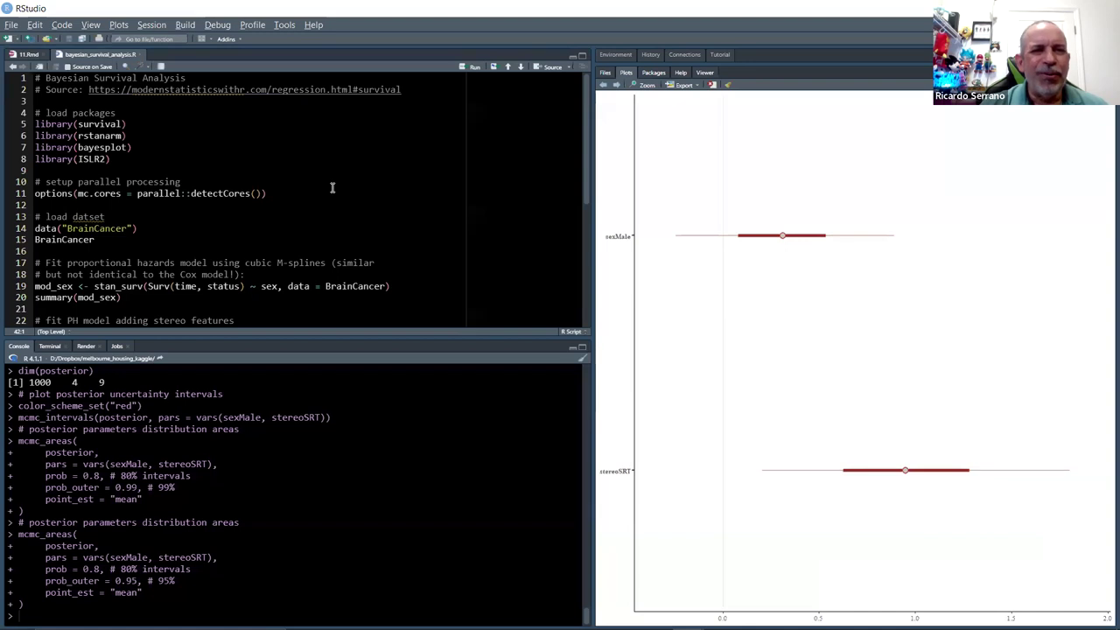
Step: Review the script's opening lines and select the two library calls that load rstanarm and bayesplot
{"action": "scroll", "coordinate": [383, 193], "scroll_direction": "down", "scroll_amount": 1}
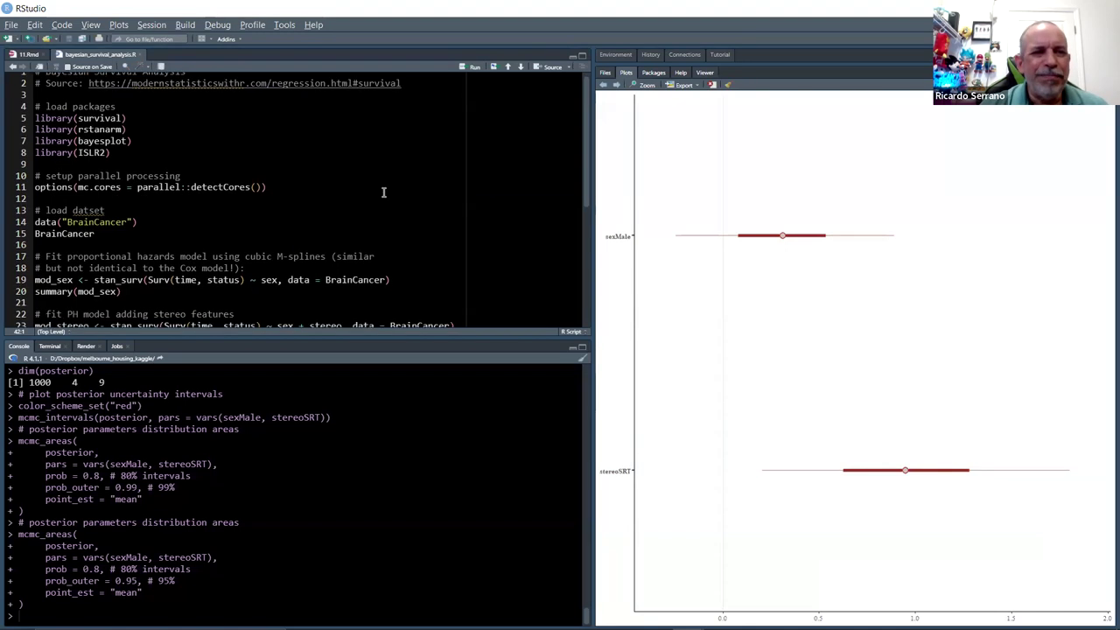
{"action": "scroll", "coordinate": [383, 193], "scroll_direction": "up", "scroll_amount": 1}
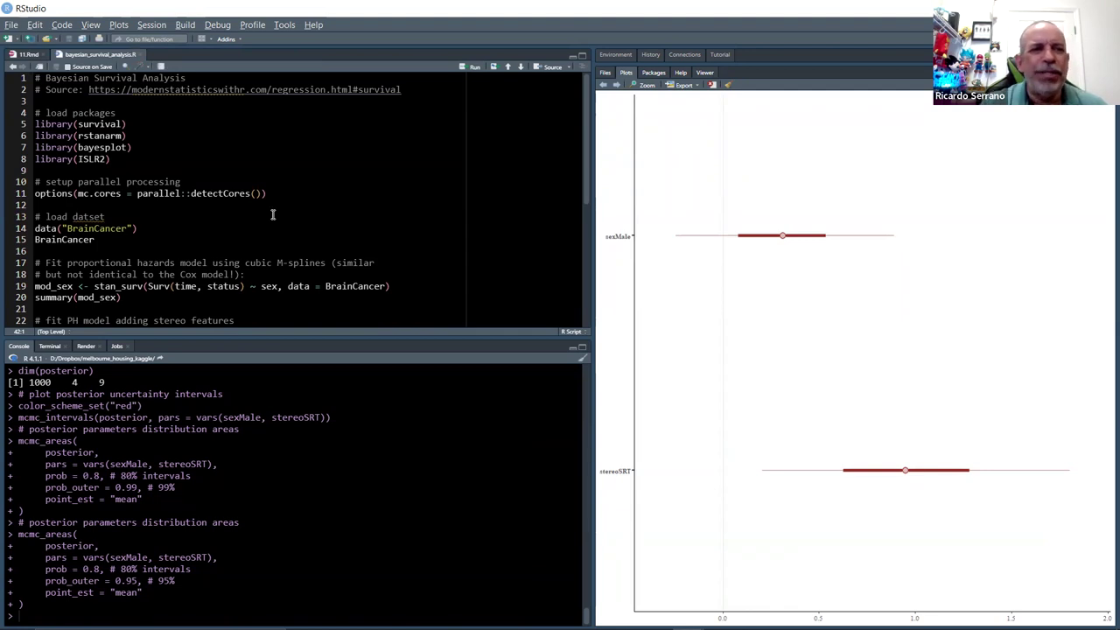
{"action": "left_click", "coordinate": [53, 133]}
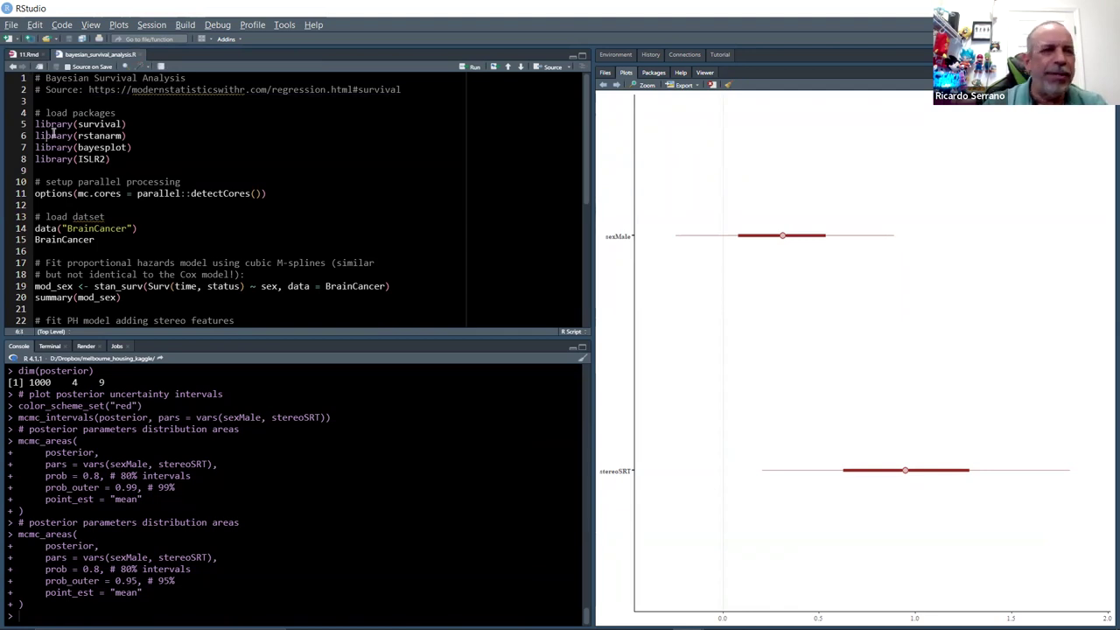
{"action": "key", "text": "shift+Down"}
{"action": "key", "text": "shift+Down"}
{"action": "key", "text": "shift+Left"}
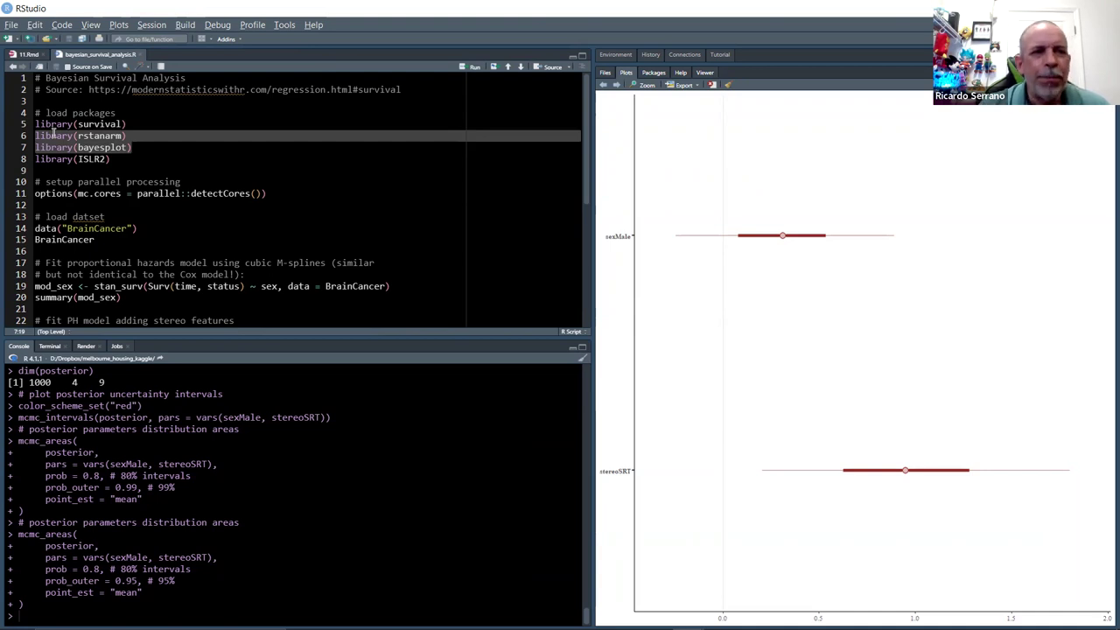
Step: Run the summary(mod_sex) line below the stan_surv model fitted on sex
{"action": "scroll", "coordinate": [52, 132], "scroll_direction": "down", "scroll_amount": 1}
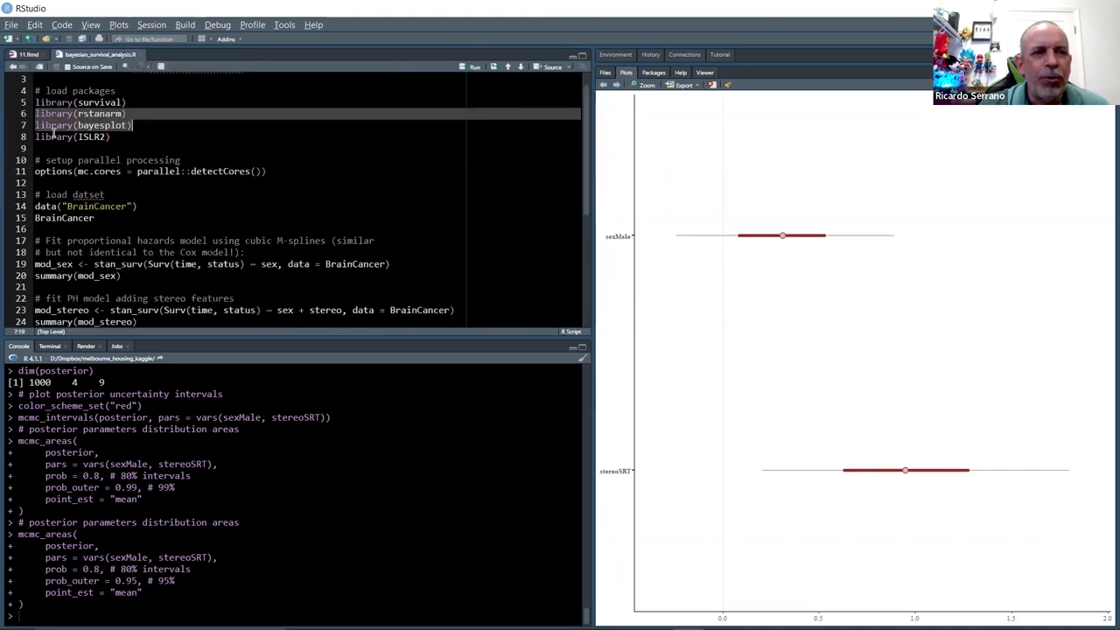
{"action": "left_click", "coordinate": [100, 217]}
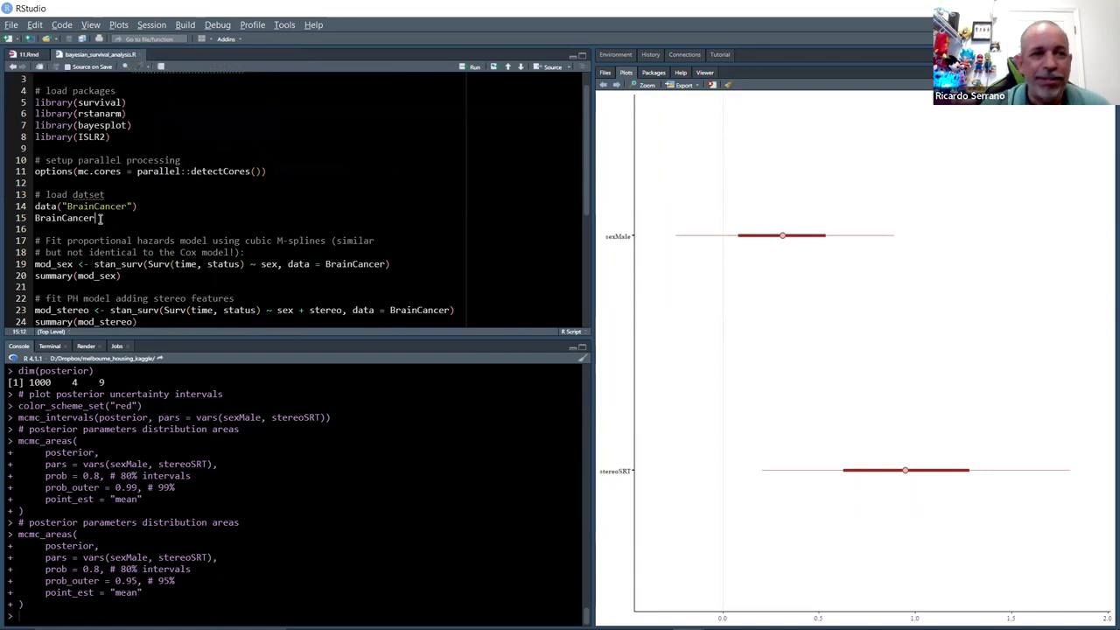
{"action": "scroll", "coordinate": [101, 219], "scroll_direction": "down", "scroll_amount": 2}
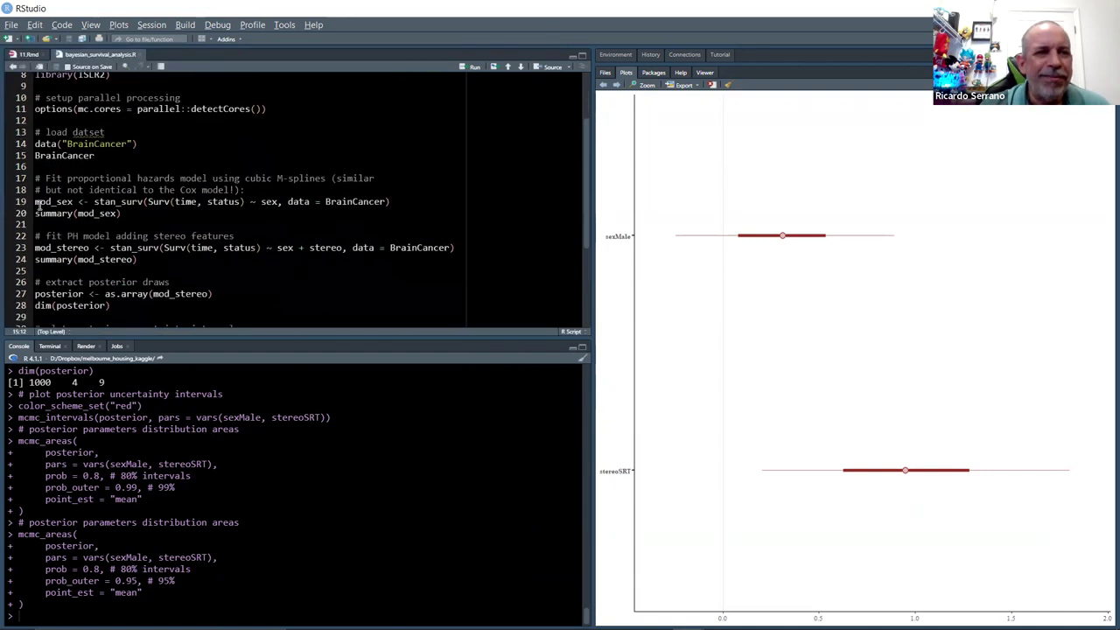
{"action": "left_click", "coordinate": [36, 202]}
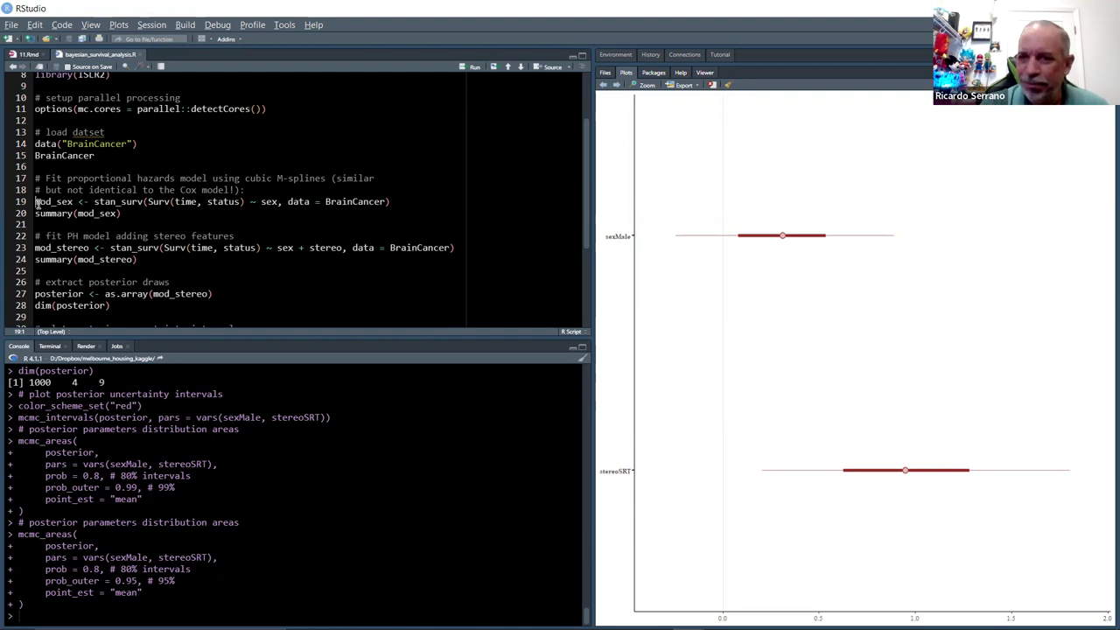
{"action": "left_click", "coordinate": [63, 216]}
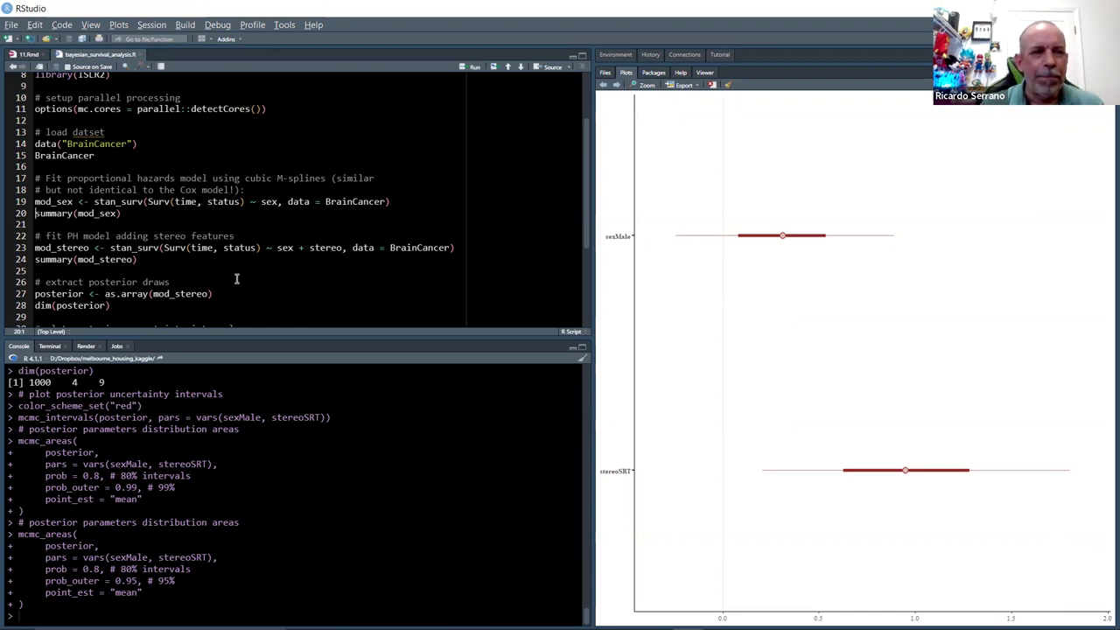
{"action": "key", "text": "ctrl+Return"}
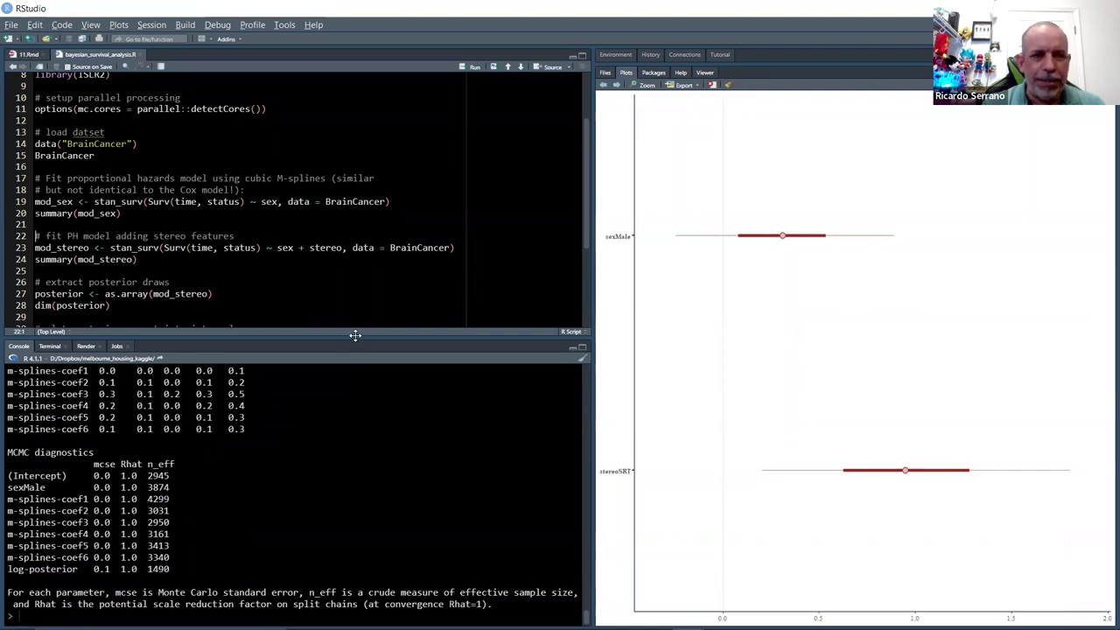
Step: Enlarge the console area and examine the mod_sex summary, covering the model info, estimates and MCMC diagnostics
{"action": "left_click_drag", "start_coordinate": [356, 335], "coordinate": [364, 243]}
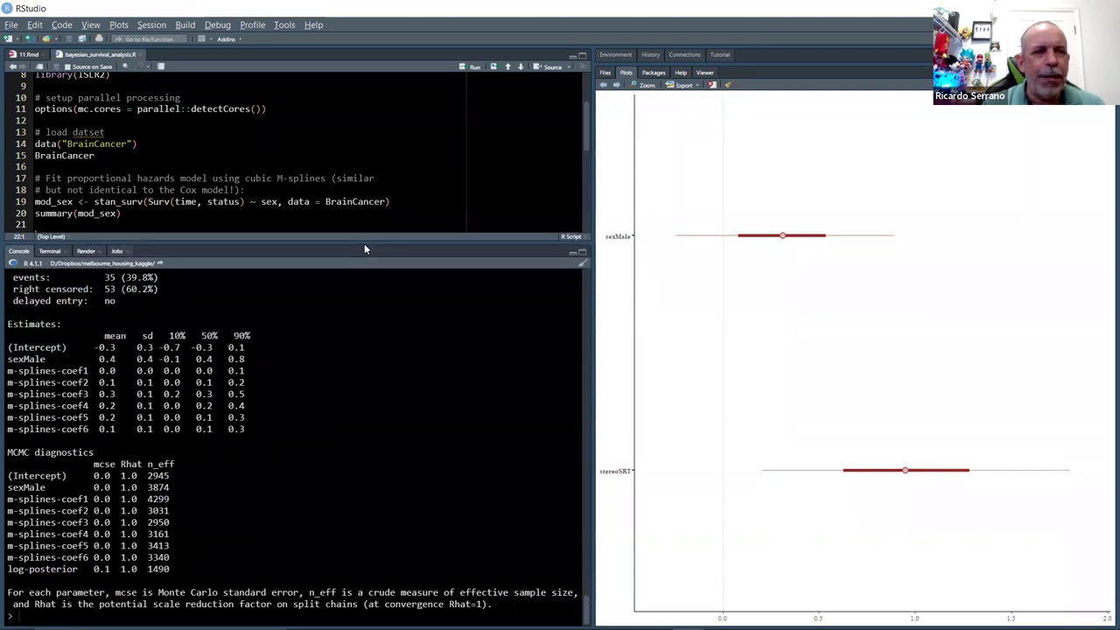
{"action": "scroll", "coordinate": [412, 385], "scroll_direction": "up", "scroll_amount": 3}
{"action": "scroll", "coordinate": [412, 381], "scroll_direction": "up", "scroll_amount": 3}
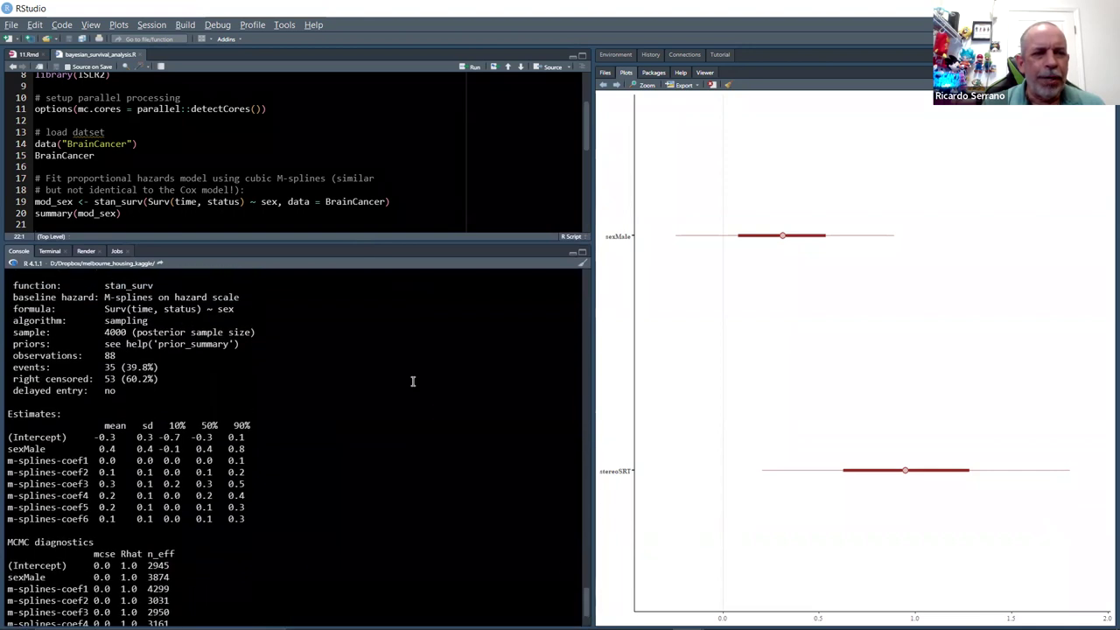
{"action": "scroll", "coordinate": [413, 381], "scroll_direction": "up", "scroll_amount": 1}
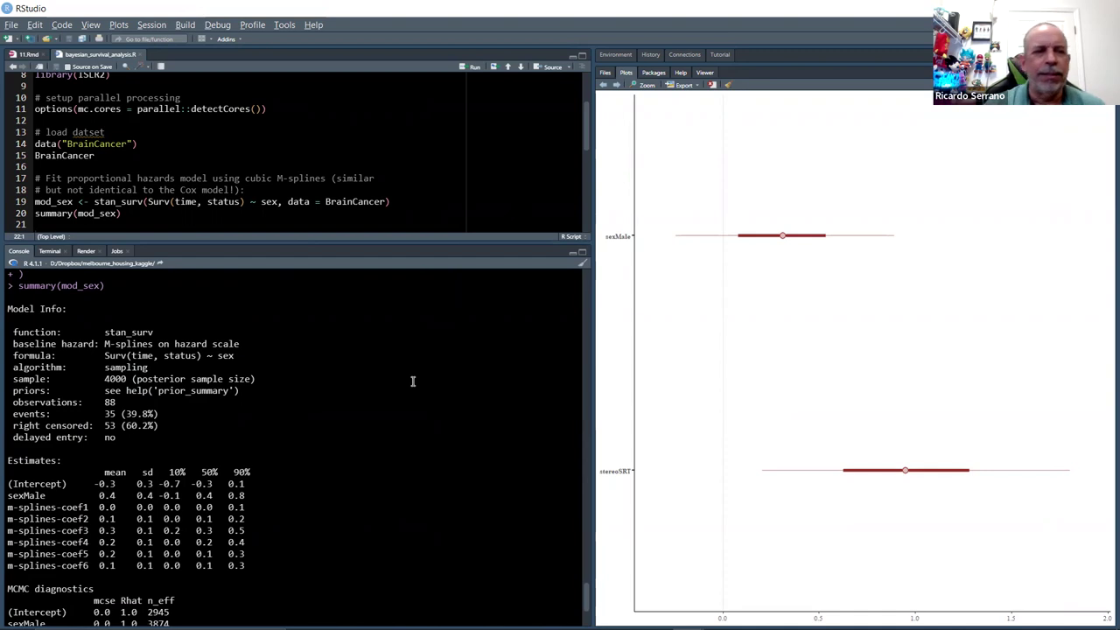
{"action": "scroll", "coordinate": [412, 381], "scroll_direction": "down", "scroll_amount": 1}
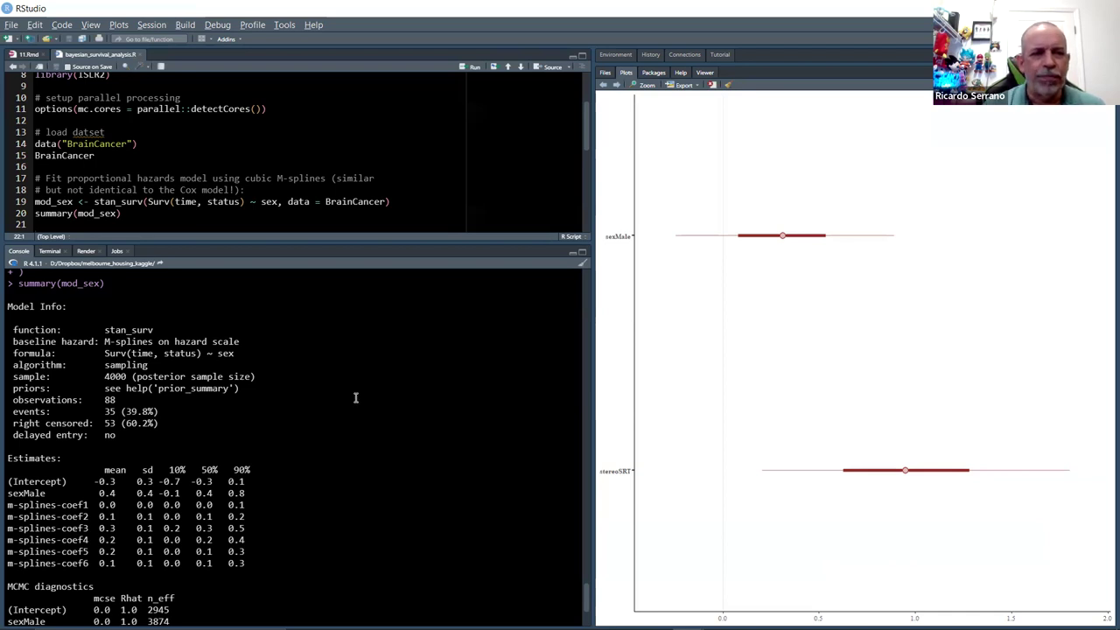
{"action": "scroll", "coordinate": [355, 398], "scroll_direction": "down", "scroll_amount": 1}
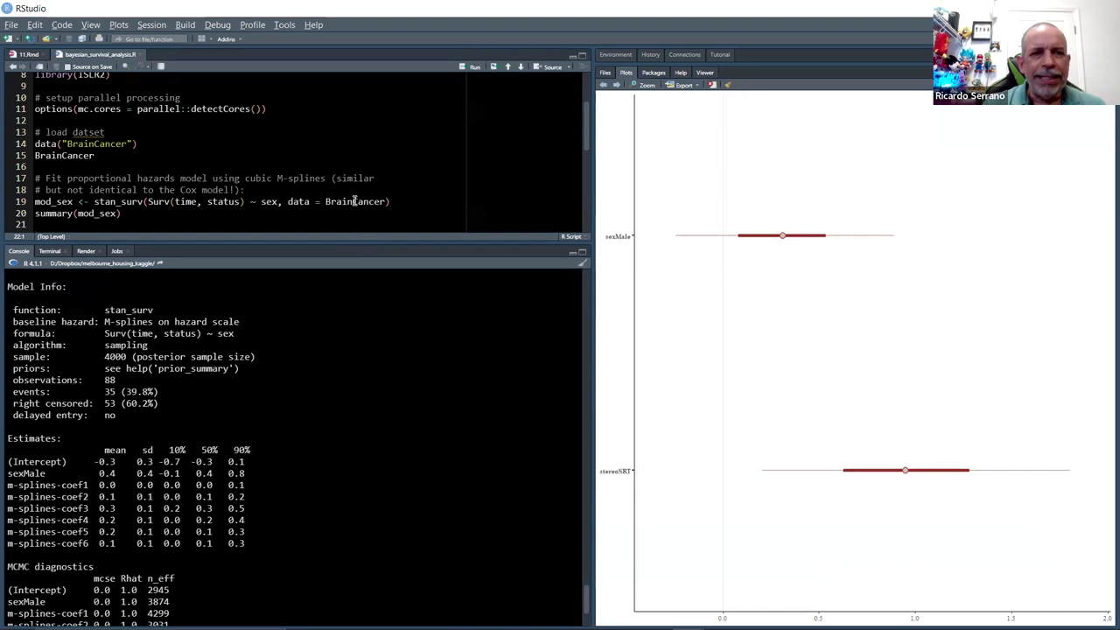
Step: Run the summary(mod_stereo) line below the stan_surv model fitted on sex + stereo
{"action": "scroll", "coordinate": [355, 200], "scroll_direction": "down", "scroll_amount": 2}
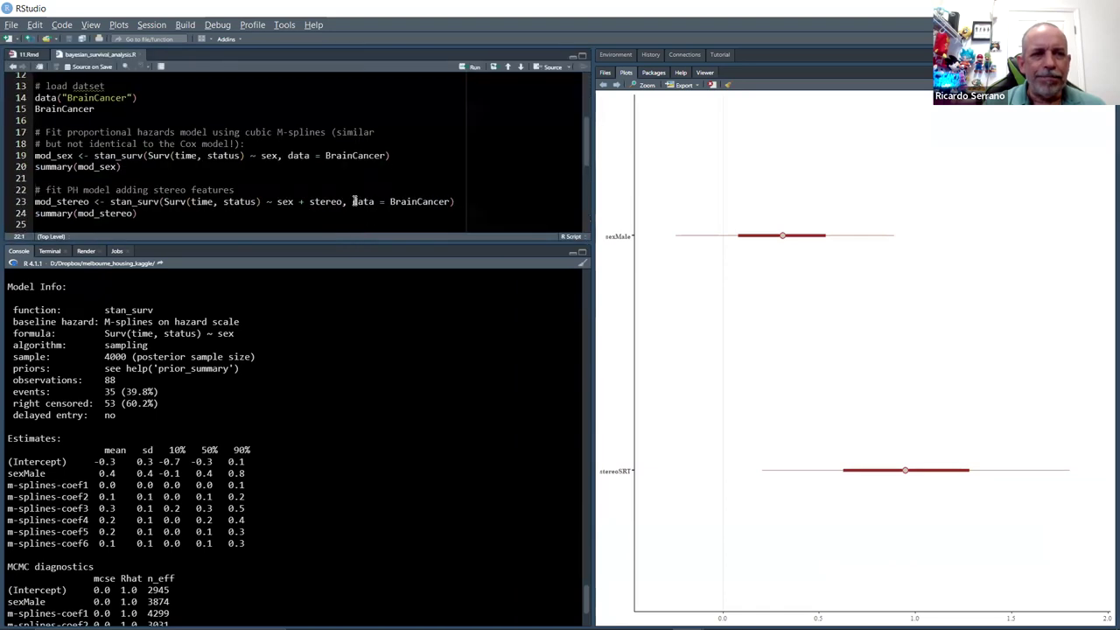
{"action": "left_click", "coordinate": [33, 203]}
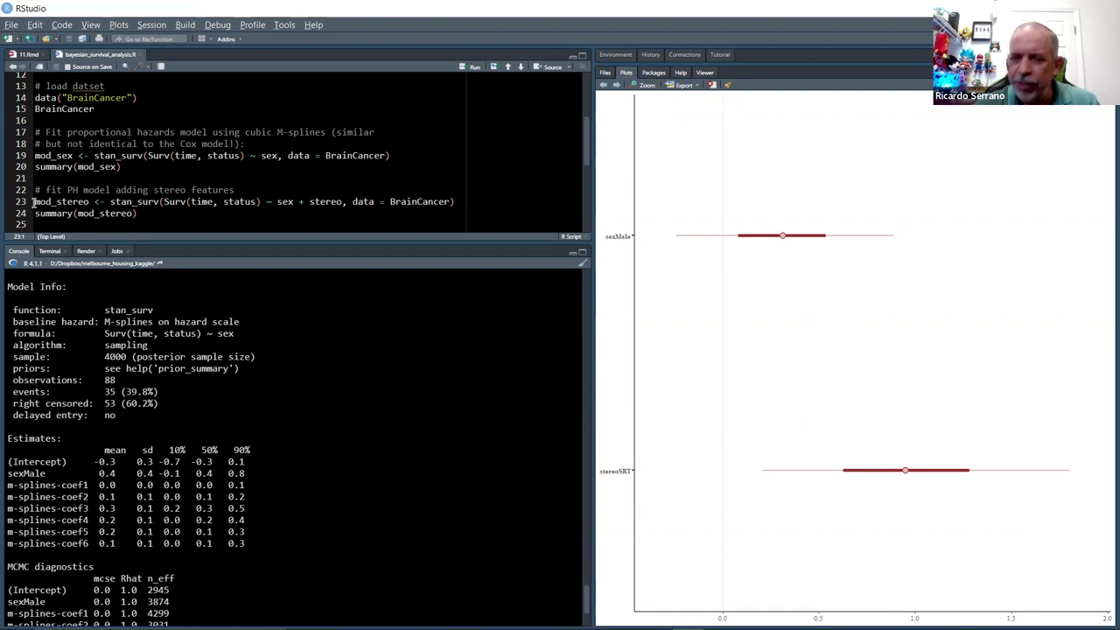
{"action": "left_click", "coordinate": [33, 202]}
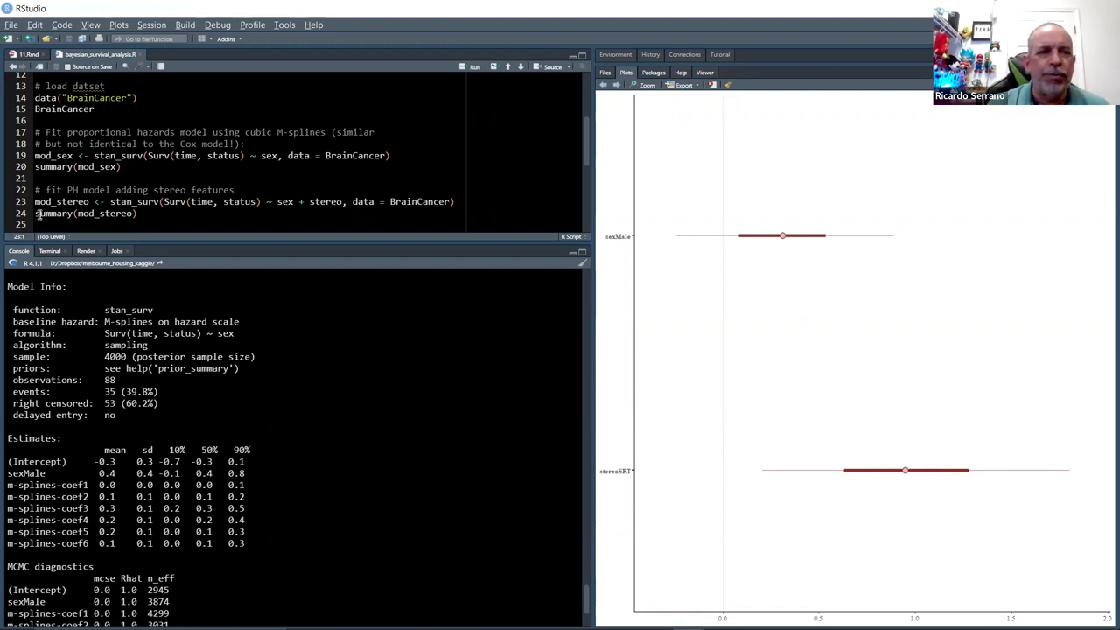
{"action": "key", "text": "ctrl+Return"}
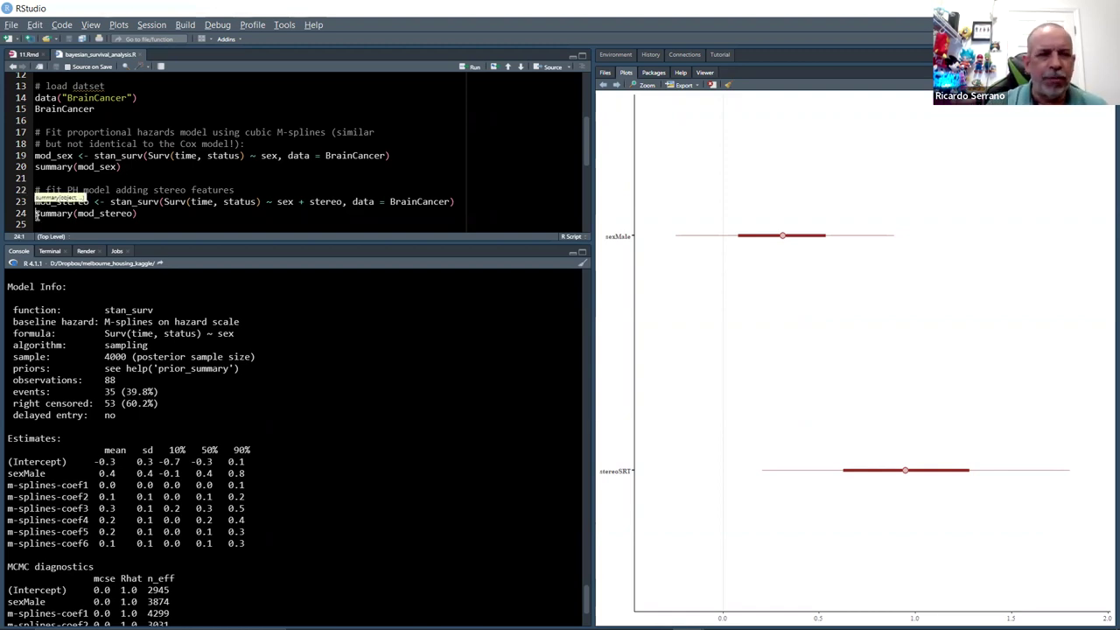
Step: Examine the mod_stereo summary output, from the model info and estimates down to the MCMC diagnostics
{"action": "scroll", "coordinate": [496, 467], "scroll_direction": "up", "scroll_amount": 3}
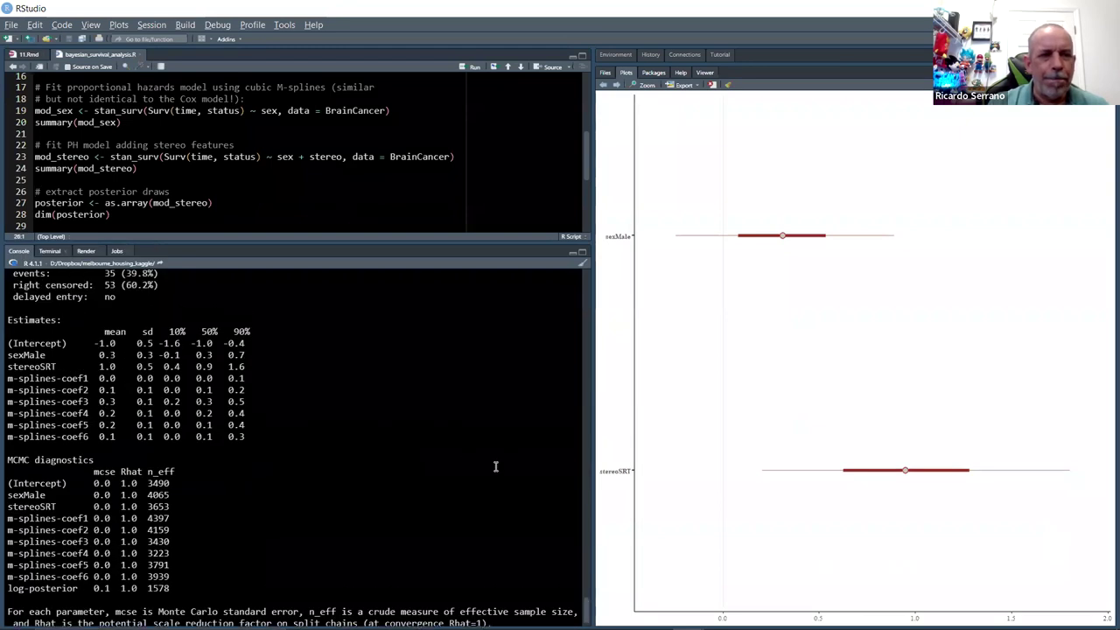
{"action": "scroll", "coordinate": [385, 433], "scroll_direction": "up", "scroll_amount": 2}
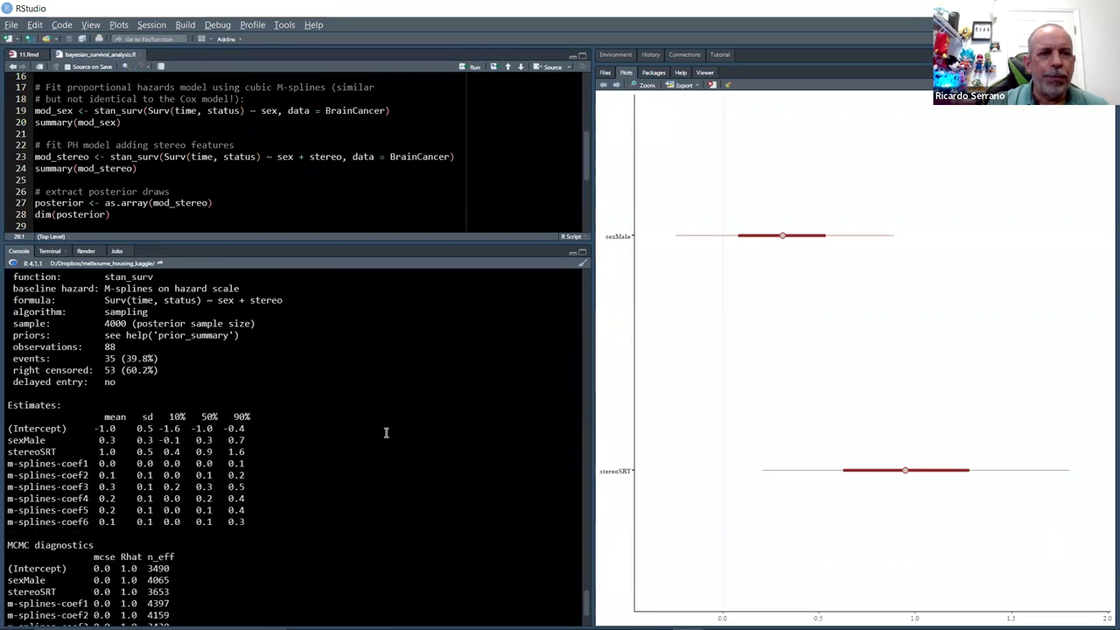
{"action": "scroll", "coordinate": [385, 433], "scroll_direction": "down", "scroll_amount": 4}
{"action": "scroll", "coordinate": [385, 433], "scroll_direction": "down", "scroll_amount": 1}
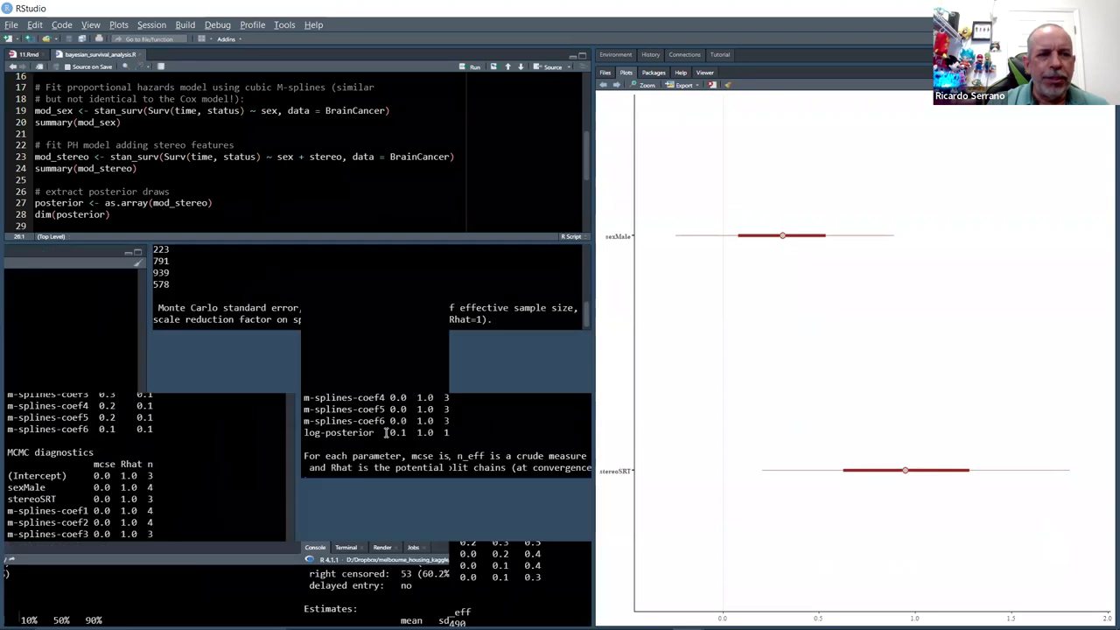
Step: Review the code that extracts the posterior draws and place the cursor on the mcmc_intervals line for sexMale and stereoSRT
{"action": "scroll", "coordinate": [297, 187], "scroll_direction": "down", "scroll_amount": 1}
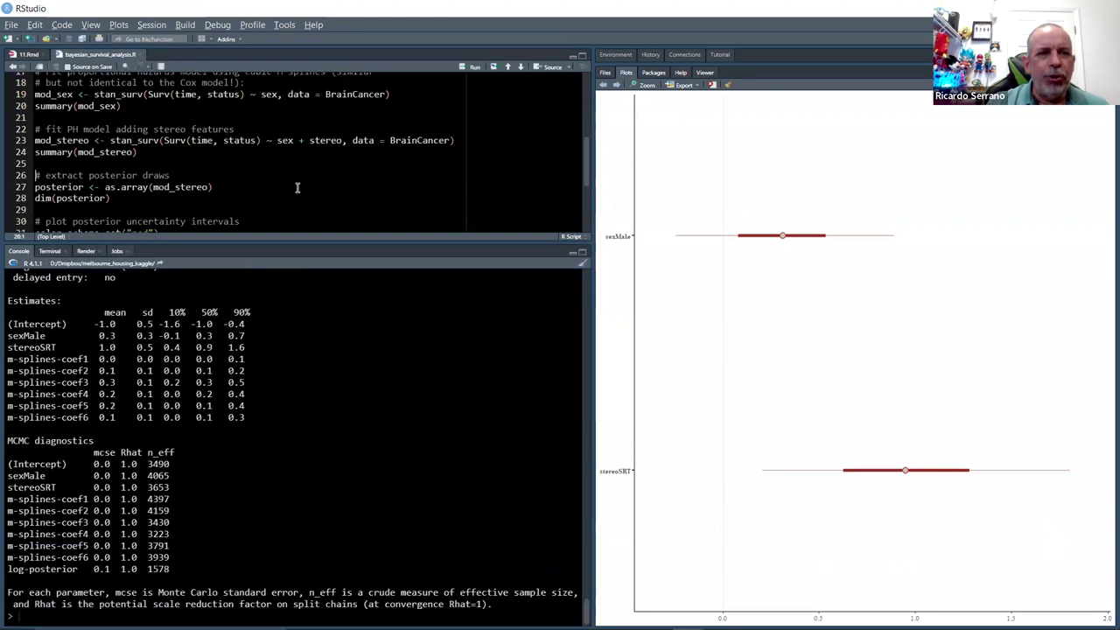
{"action": "scroll", "coordinate": [297, 187], "scroll_direction": "down", "scroll_amount": 2}
{"action": "scroll", "coordinate": [297, 189], "scroll_direction": "down", "scroll_amount": 1}
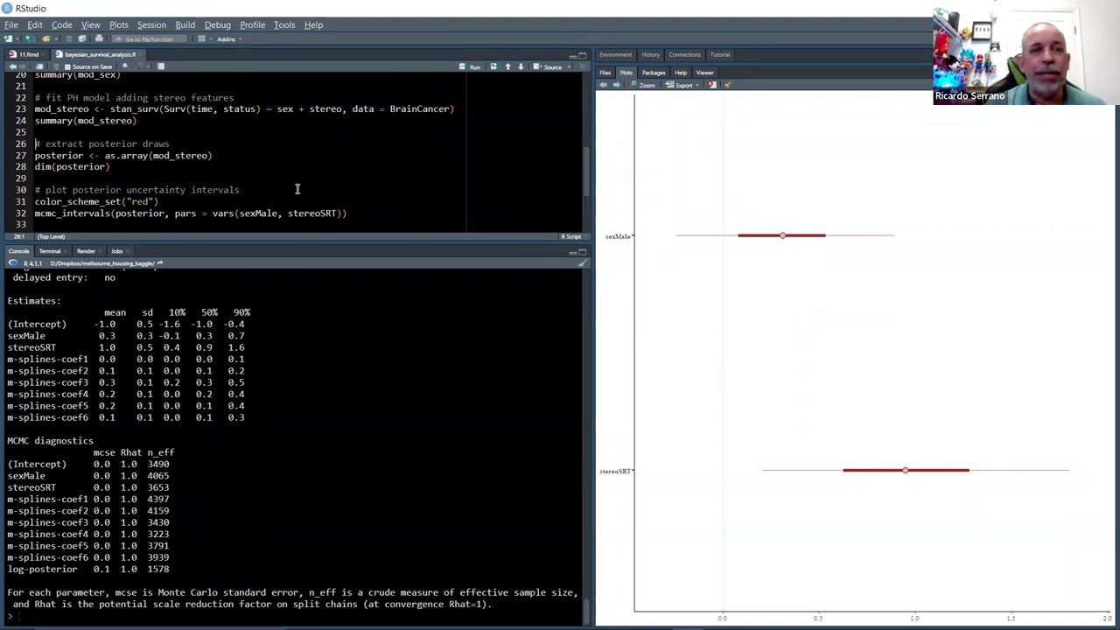
{"action": "scroll", "coordinate": [296, 189], "scroll_direction": "down", "scroll_amount": 1}
{"action": "left_click", "coordinate": [39, 198]}
{"action": "key", "text": "Down"}
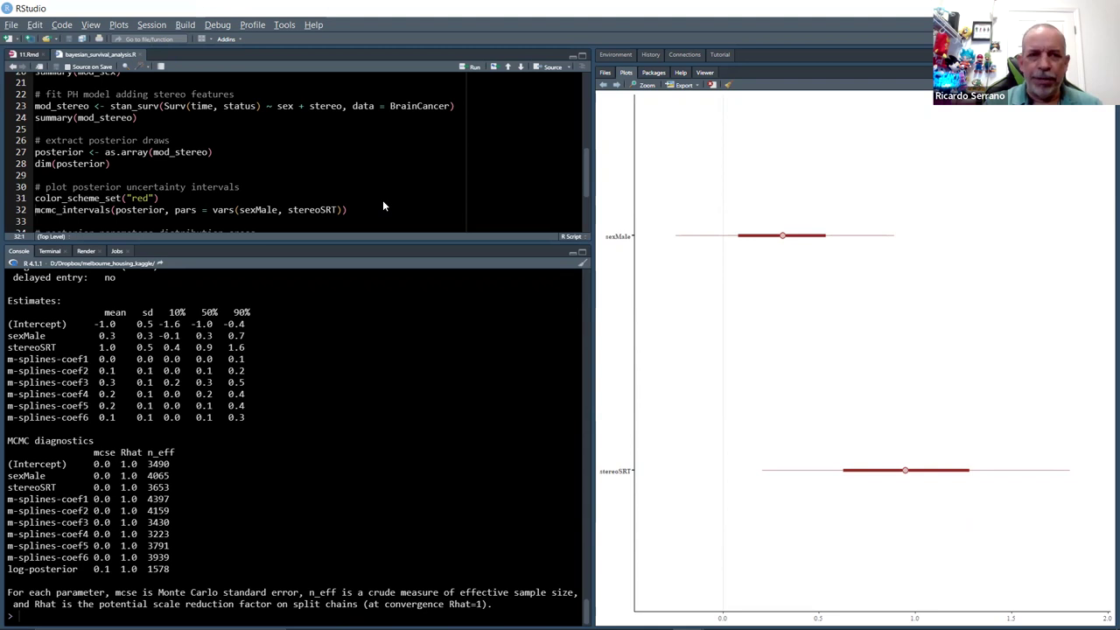
Step: Review the mcmc_areas code and show the existing posterior distribution areas plot for sexMale and stereoSRT
{"action": "scroll", "coordinate": [397, 167], "scroll_direction": "down", "scroll_amount": 3}
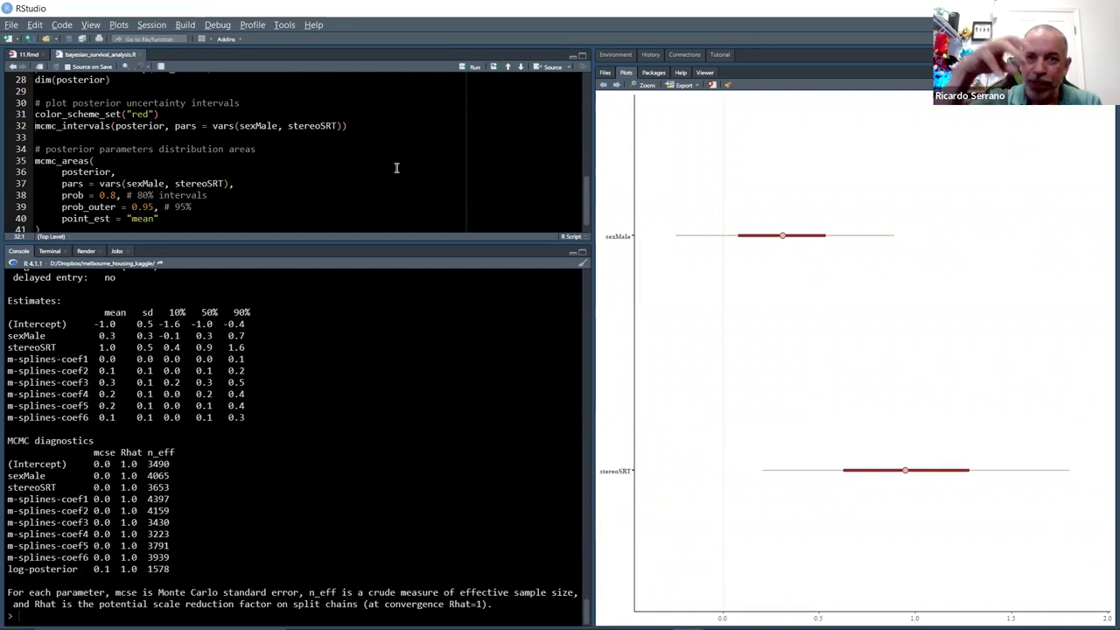
{"action": "left_click", "coordinate": [617, 87]}
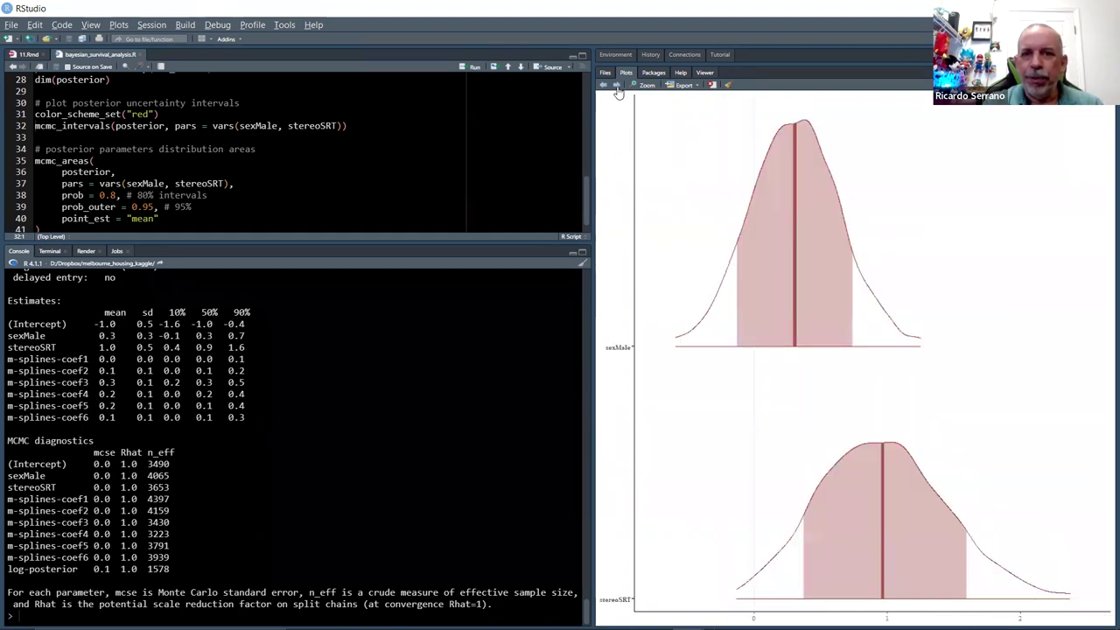